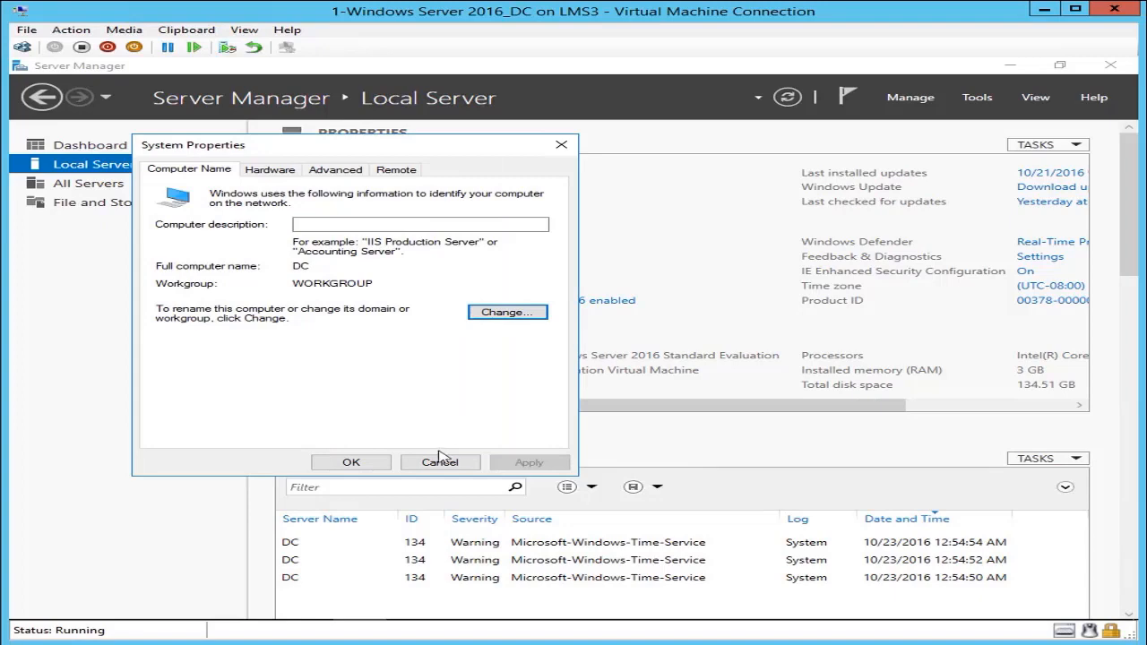
Close System Properties and start adding roles and features from the Dashboard, using a role-based installation on the server DC
{"action": "left_click", "coordinate": [440, 463]}
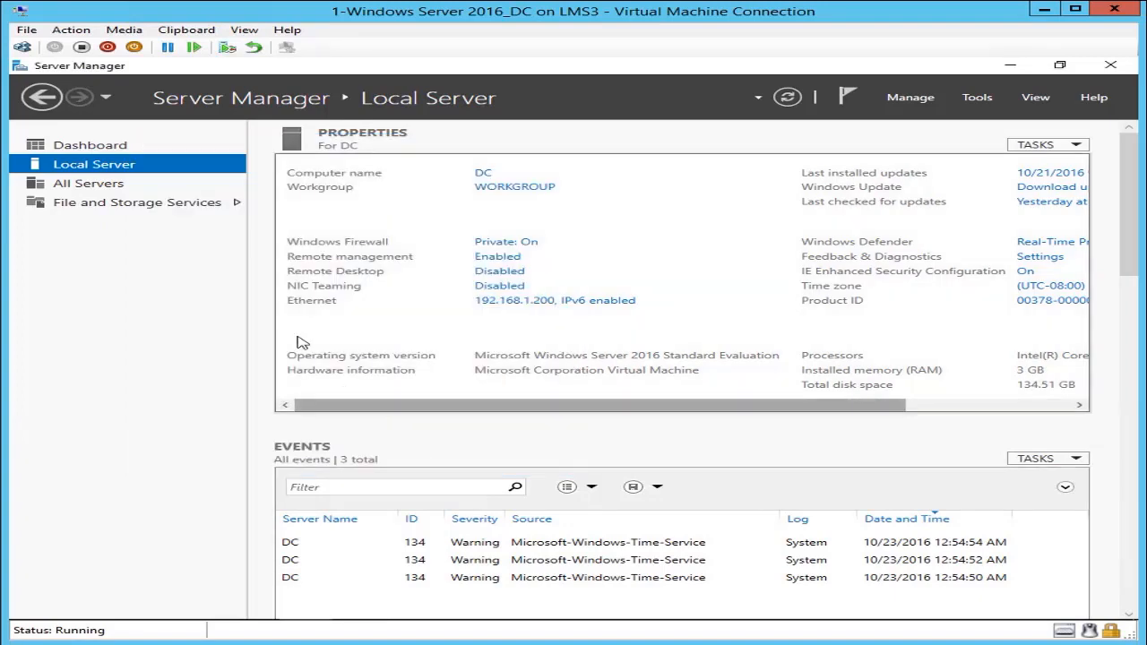
{"action": "left_click", "coordinate": [87, 153]}
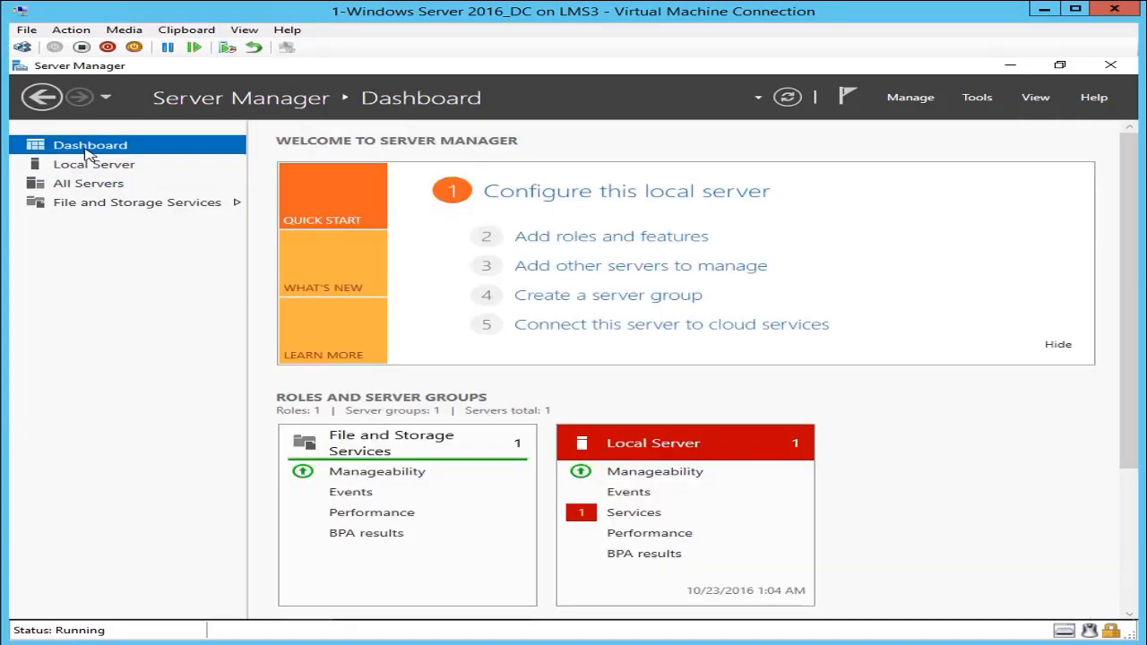
{"action": "left_click", "coordinate": [573, 240]}
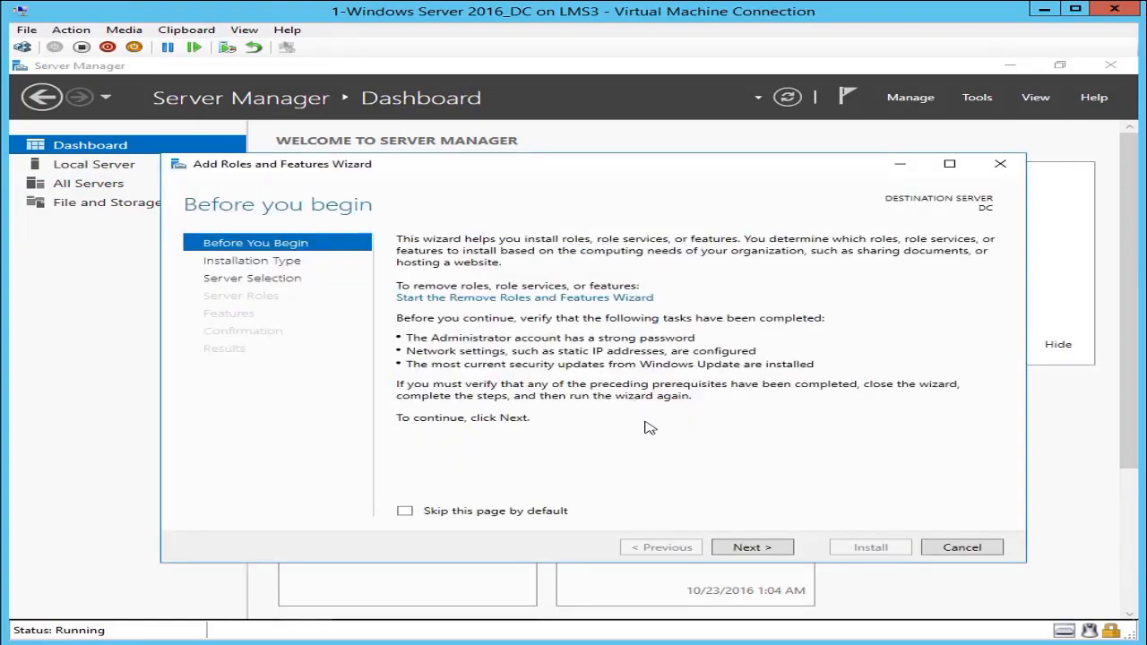
{"action": "left_click", "coordinate": [740, 549]}
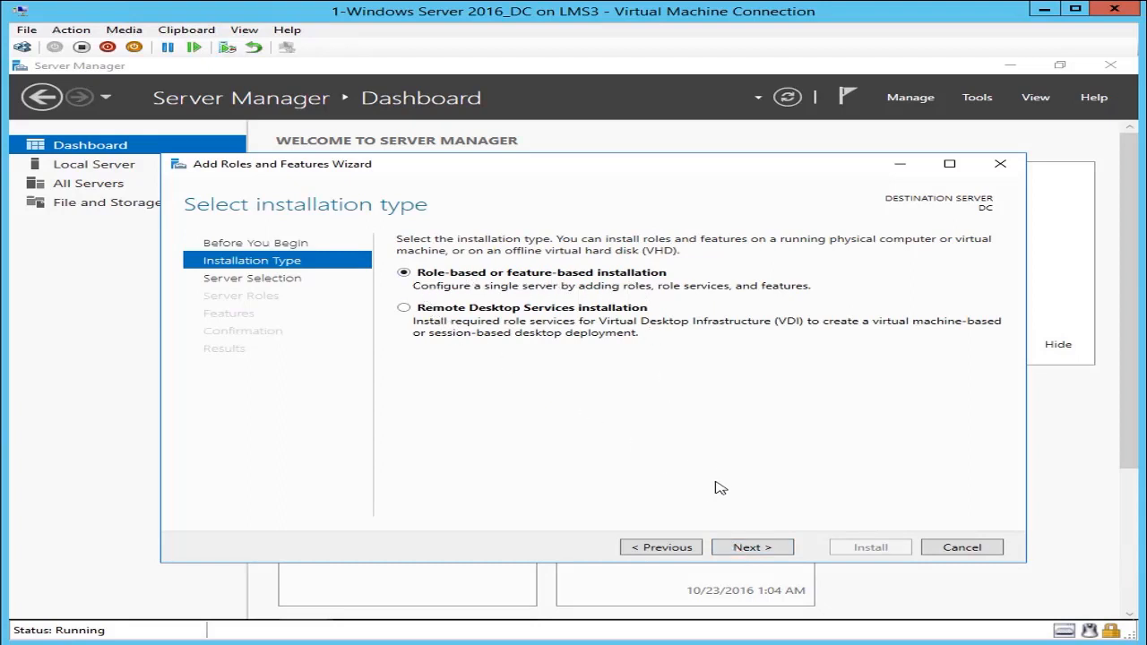
{"action": "left_click", "coordinate": [752, 550]}
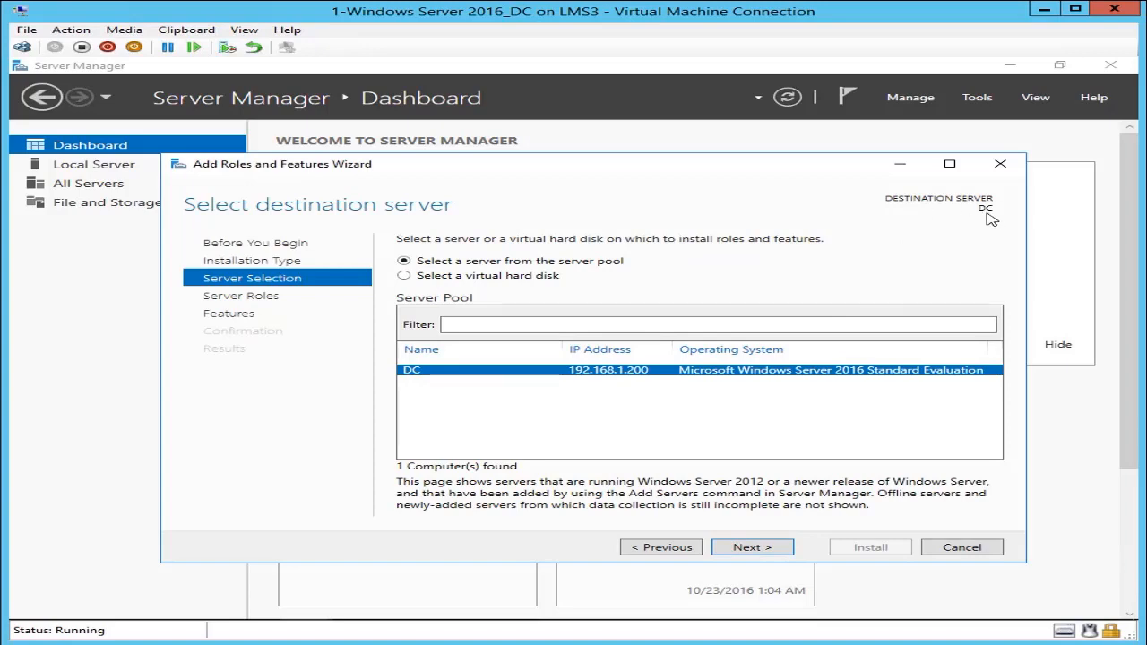
{"action": "left_click", "coordinate": [750, 548]}
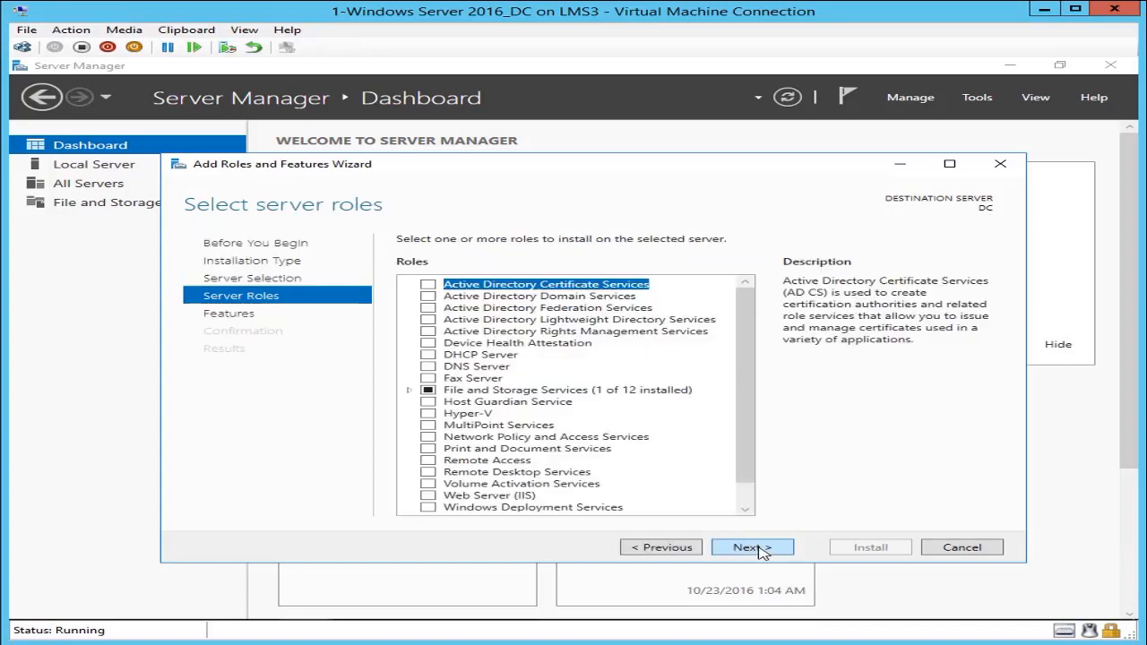
Select the Active Directory Domain Services role with its required features and management tools, keeping the default feature selection
{"action": "left_click", "coordinate": [429, 296]}
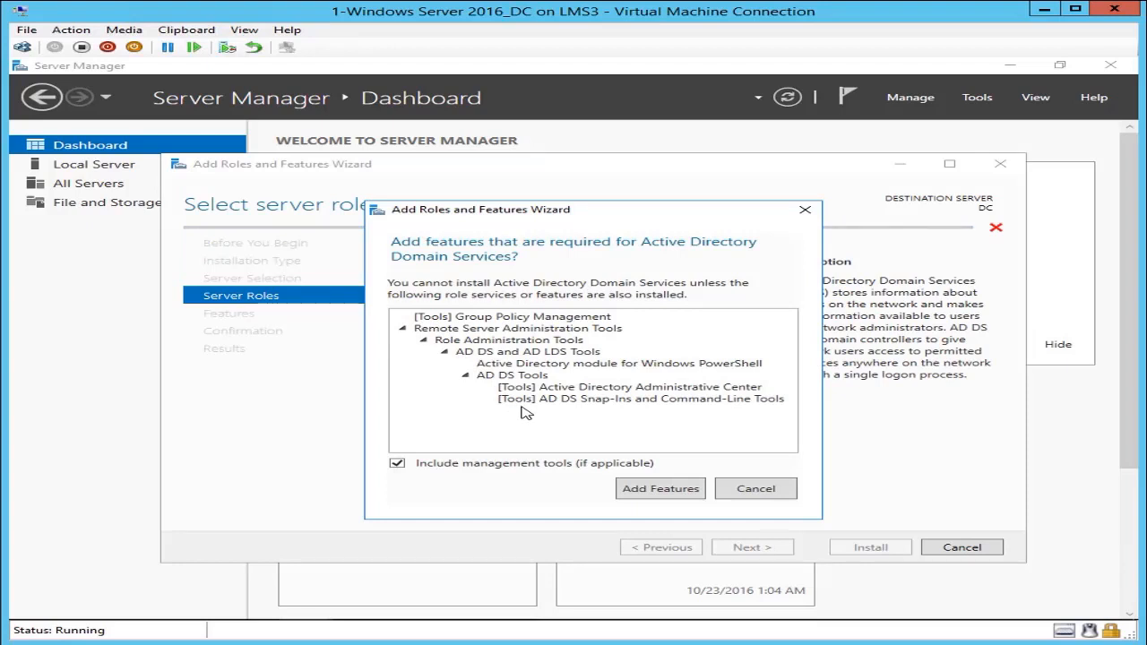
{"action": "left_click", "coordinate": [638, 489]}
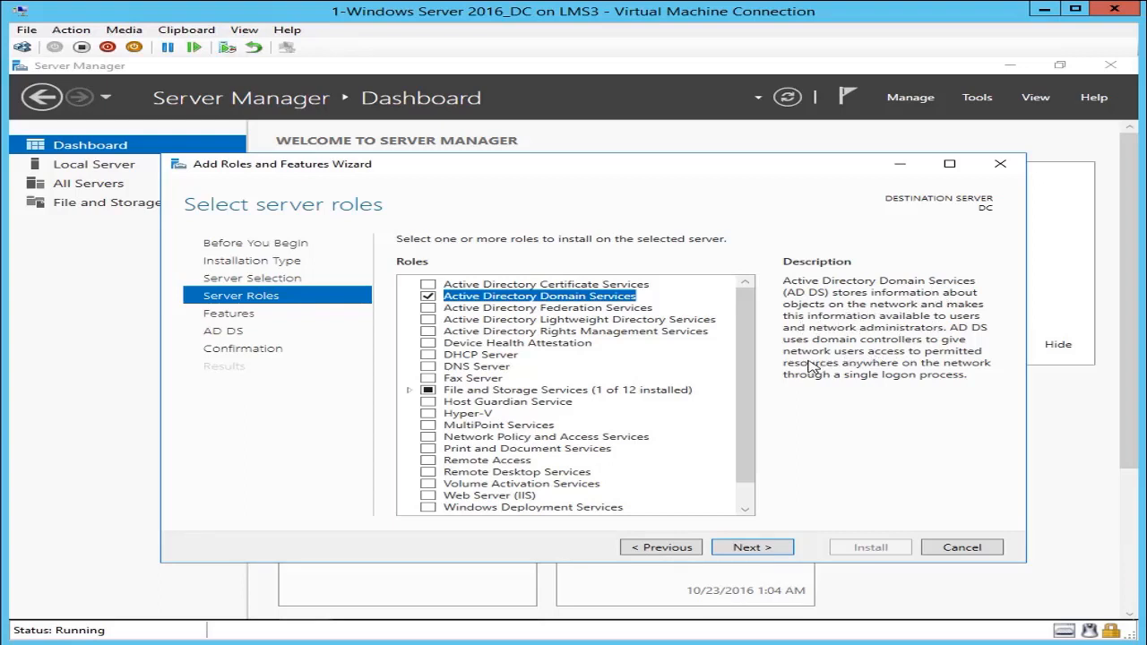
{"action": "left_click", "coordinate": [761, 549]}
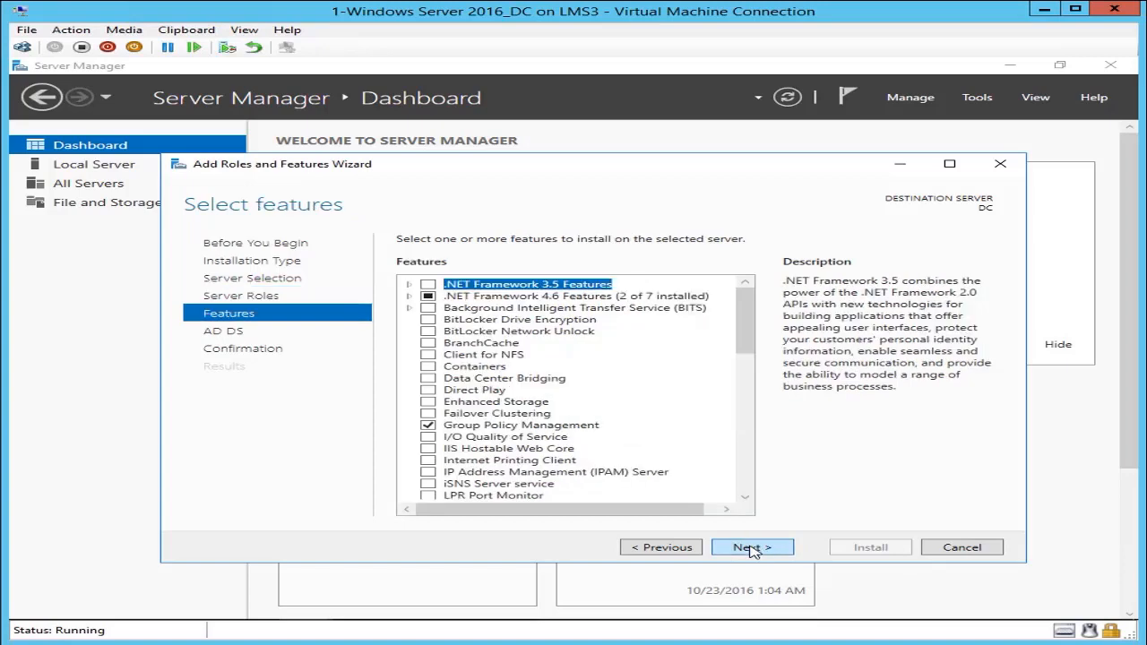
{"action": "left_click", "coordinate": [752, 550]}
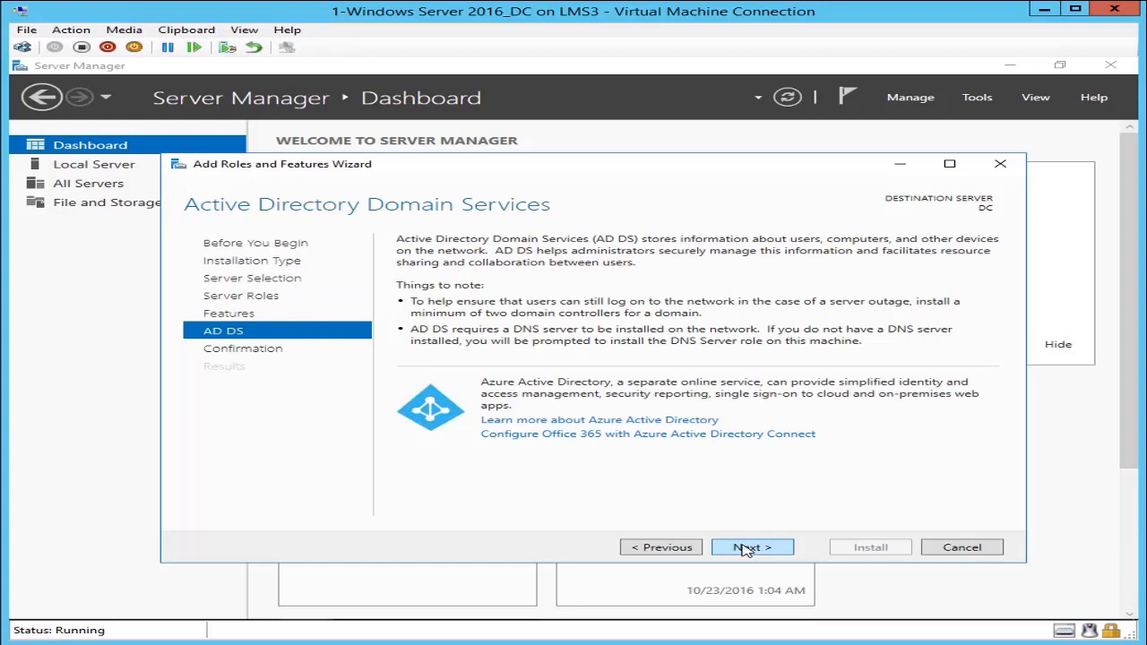
{"action": "left_click", "coordinate": [745, 549]}
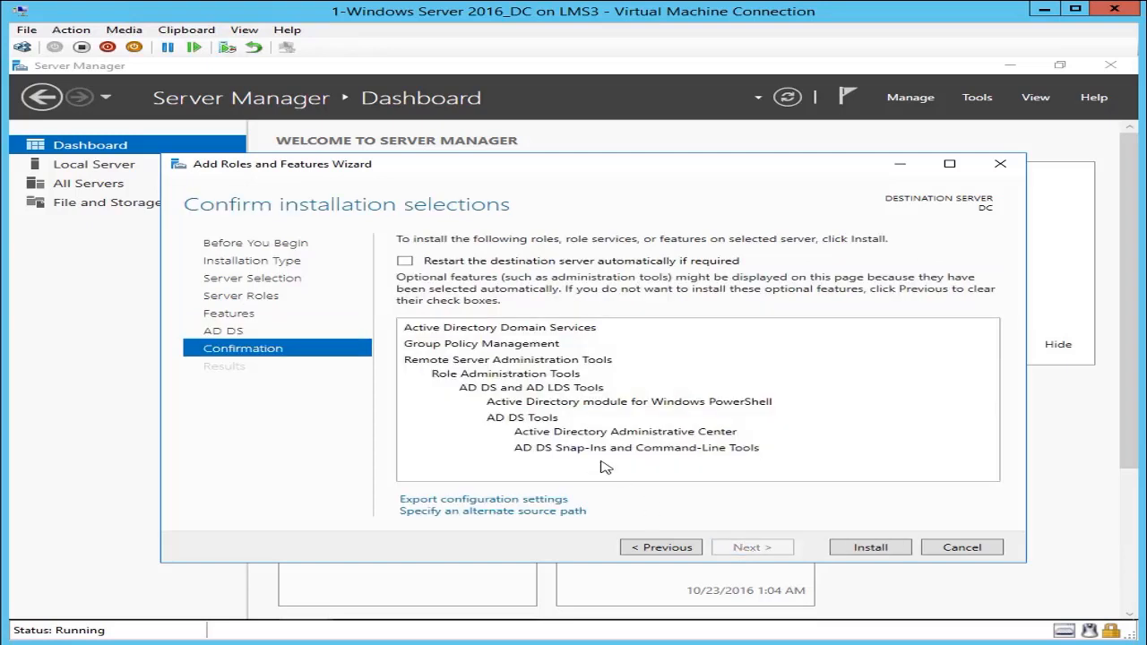
Allow automatic restart of the destination server, install the selected role and features, and close the finished wizard
{"action": "left_click", "coordinate": [405, 262]}
{"action": "left_click", "coordinate": [644, 396]}
{"action": "left_click", "coordinate": [870, 547]}
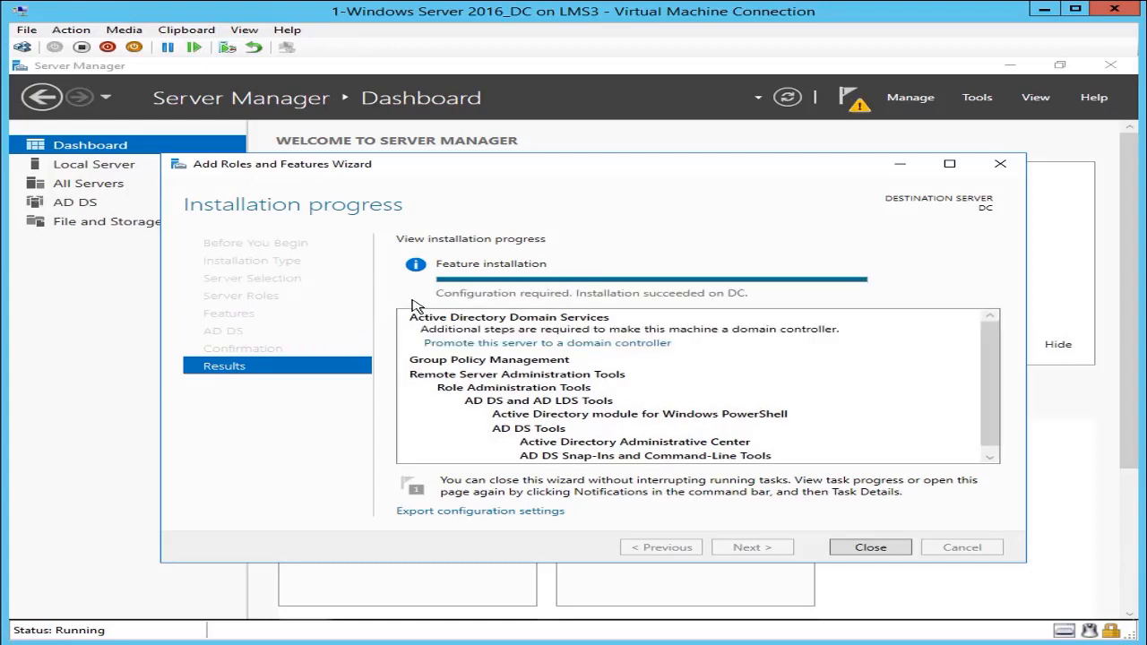
{"action": "left_click", "coordinate": [866, 548]}
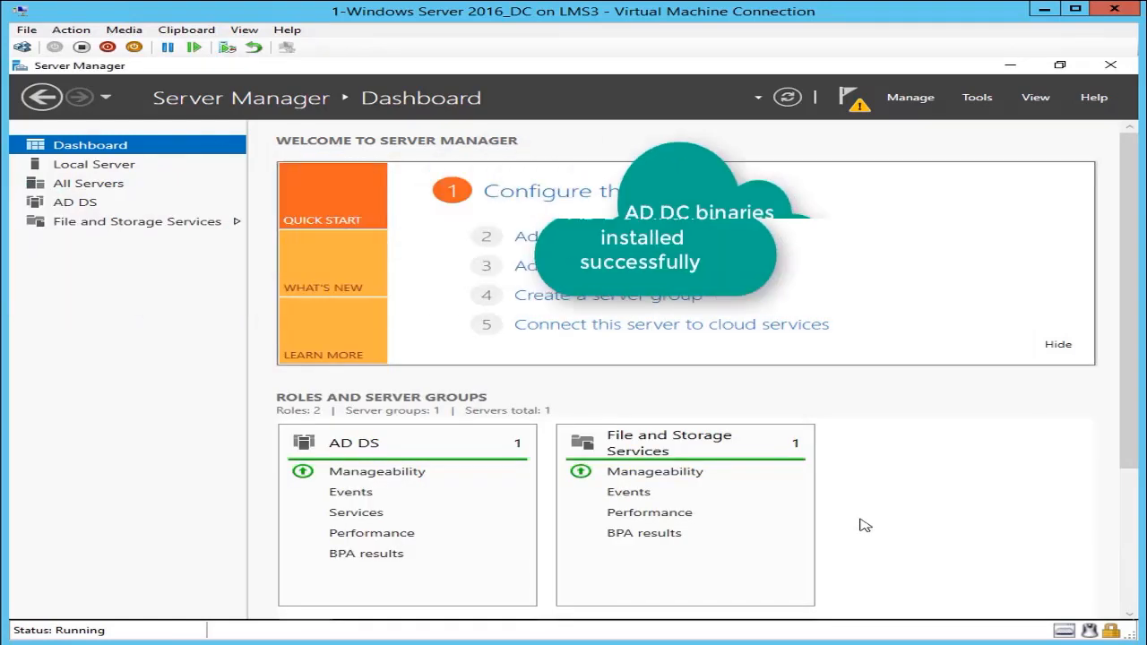
Promote this server to a domain controller in a new forest with the root domain name NY1.com
{"action": "left_click", "coordinate": [856, 104]}
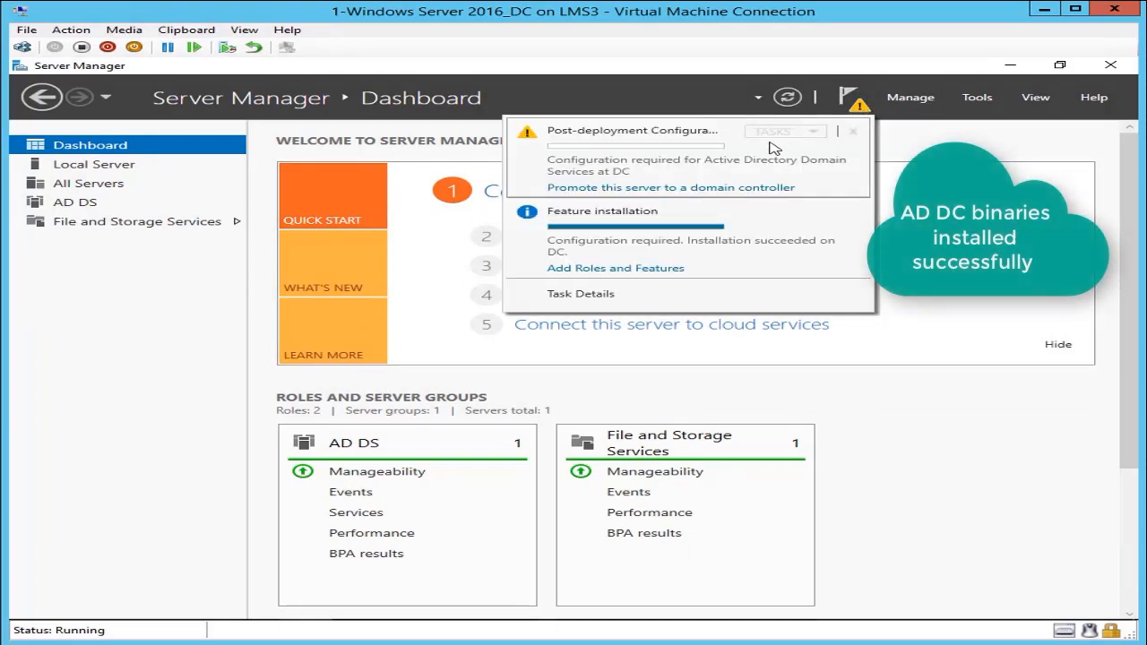
{"action": "left_click", "coordinate": [672, 187]}
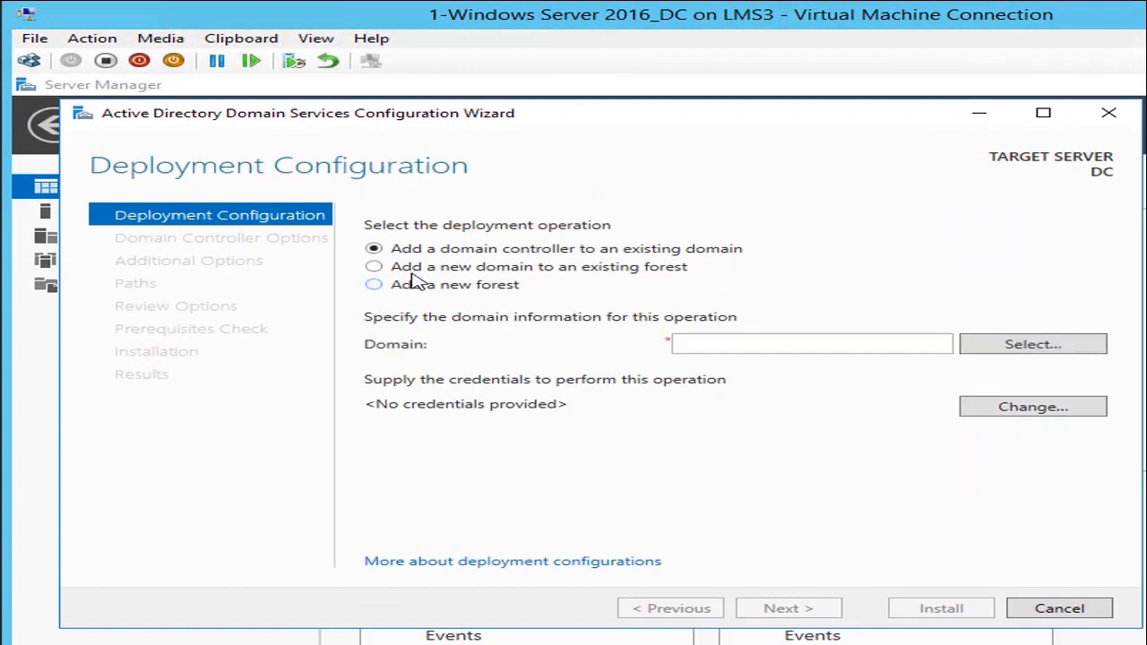
{"action": "left_click", "coordinate": [374, 285]}
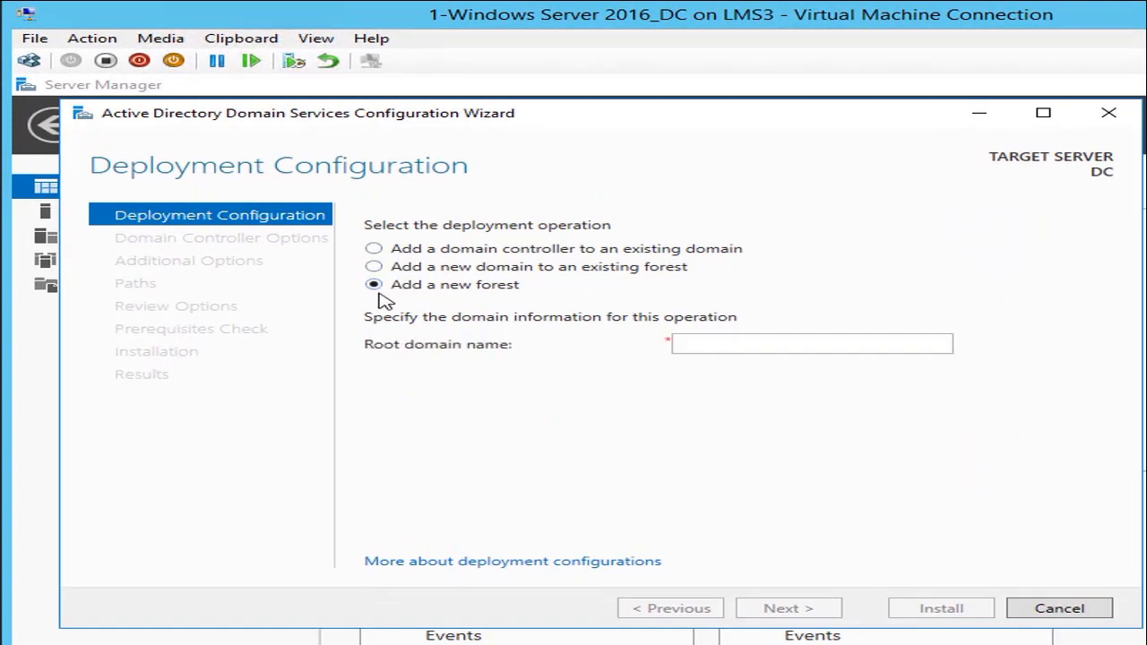
{"action": "left_click", "coordinate": [802, 343]}
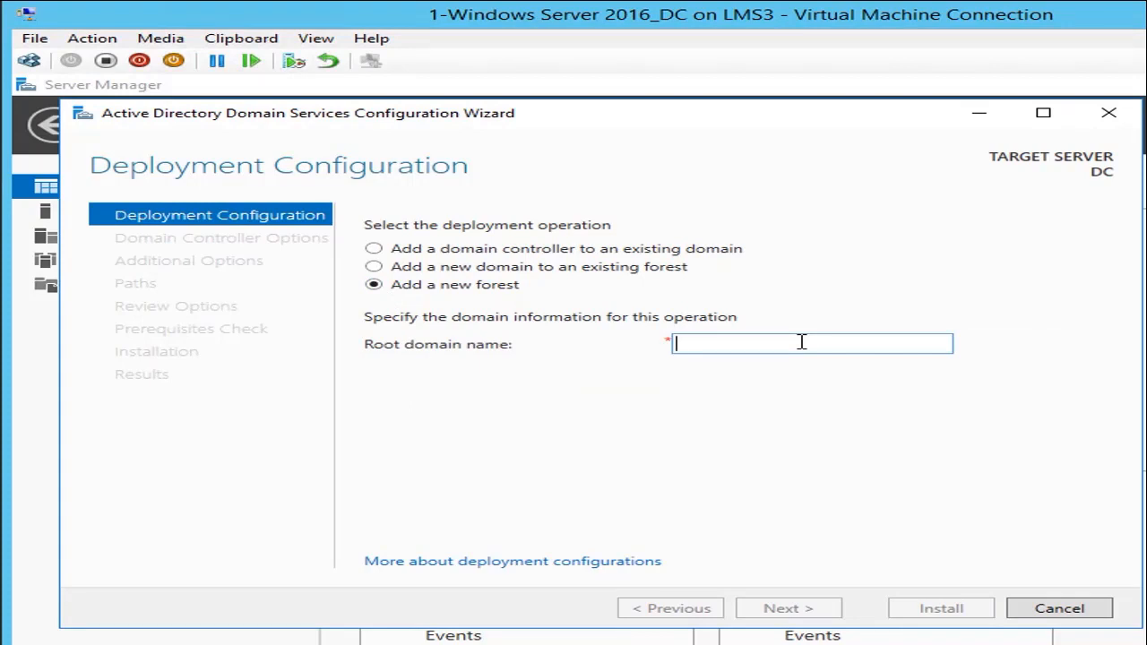
{"action": "type", "text": "NY1.com"}
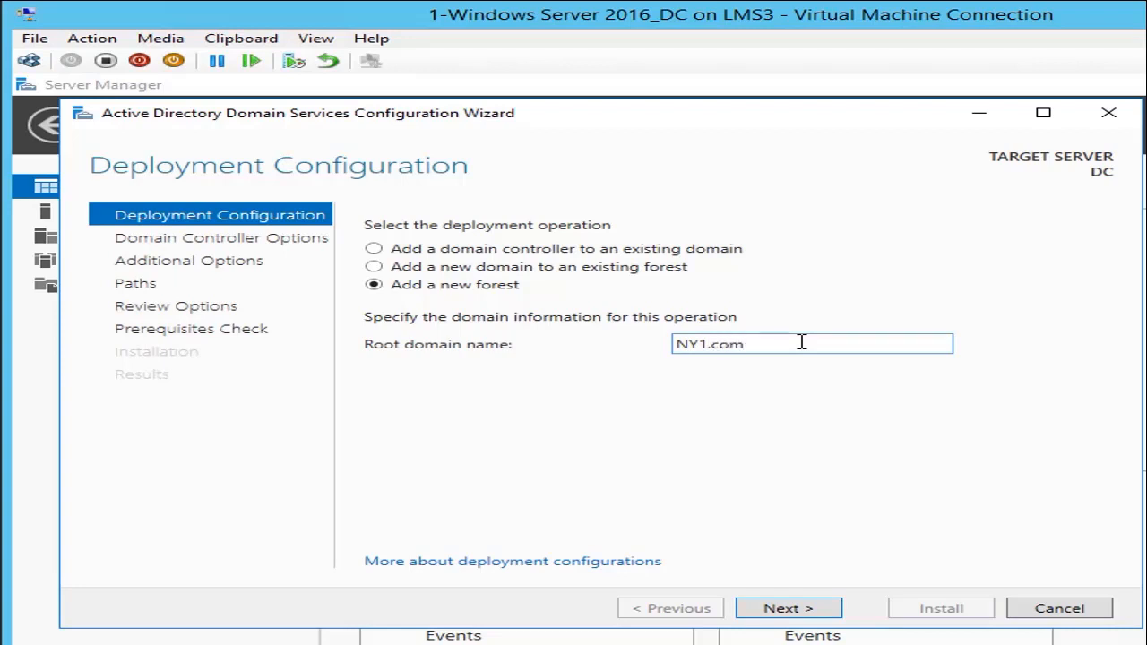
{"action": "left_click", "coordinate": [770, 609]}
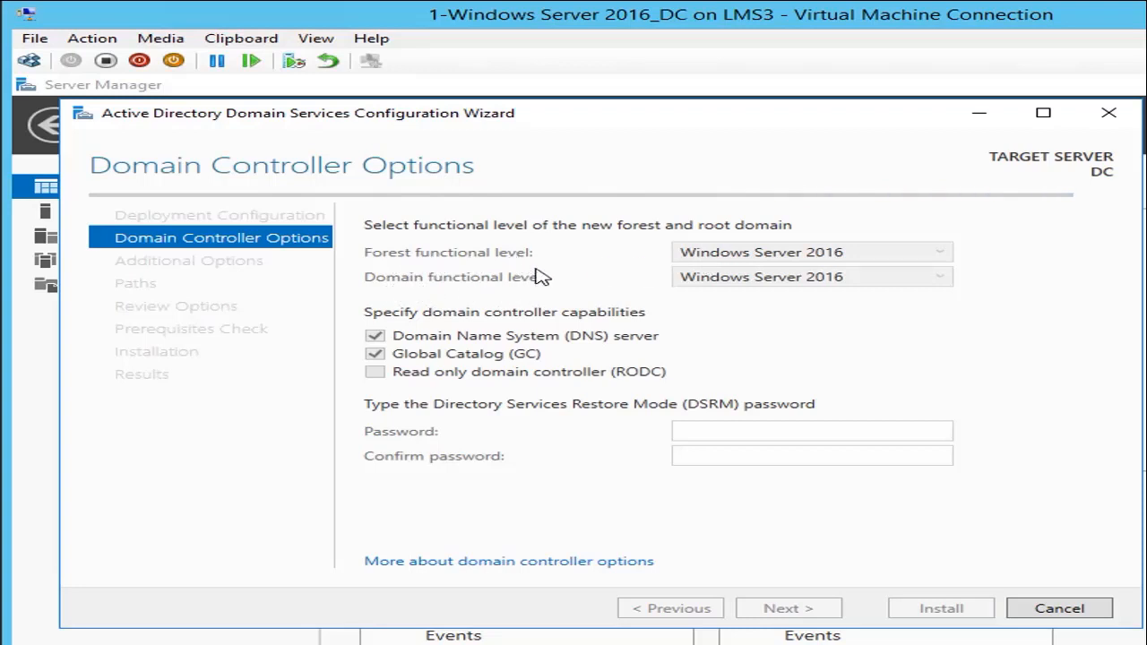
Keep the forest and domain functional levels at Windows Server 2016, and enter and confirm the Directory Services Restore Mode password
{"action": "left_click", "coordinate": [946, 255]}
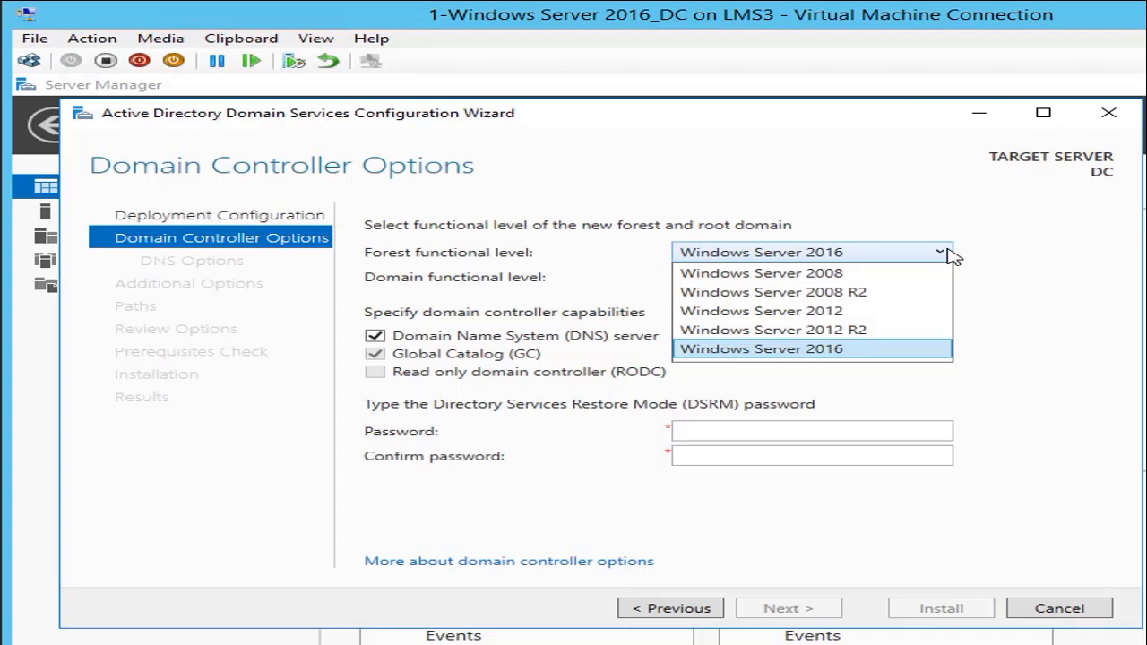
{"action": "left_click", "coordinate": [947, 254]}
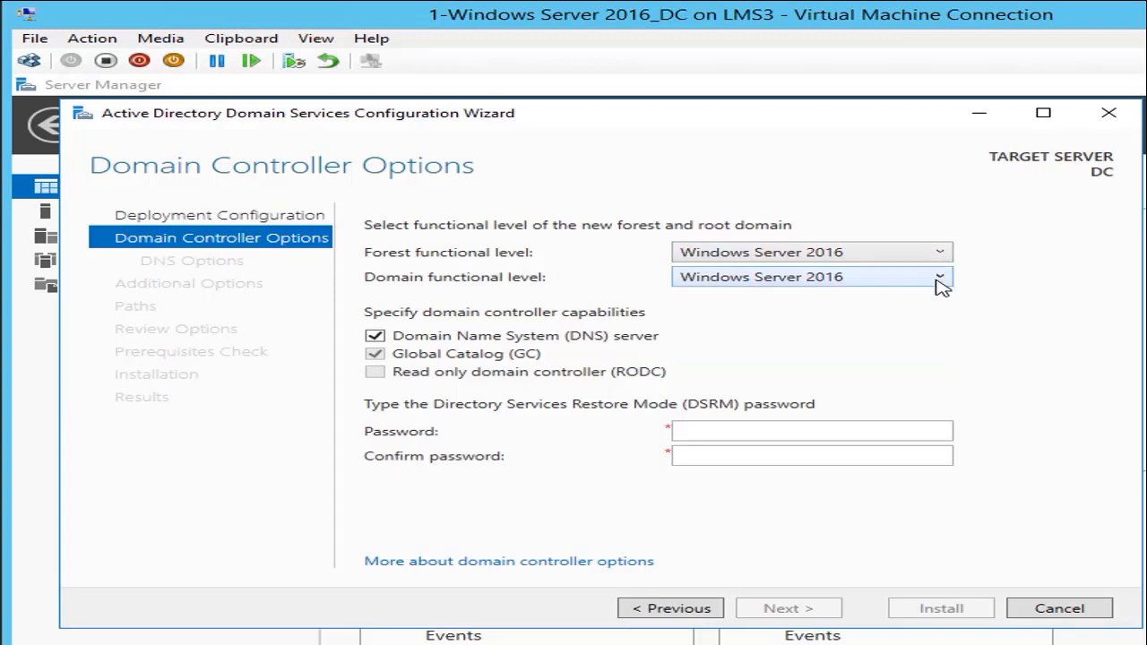
{"action": "left_click", "coordinate": [938, 279]}
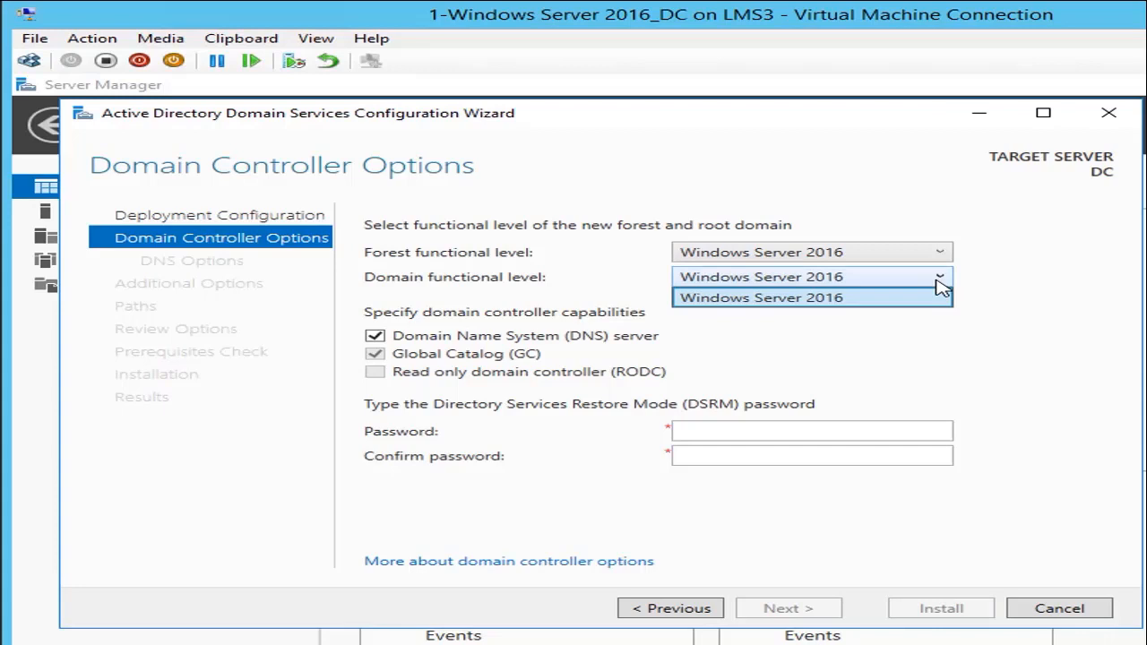
{"action": "left_click", "coordinate": [941, 288]}
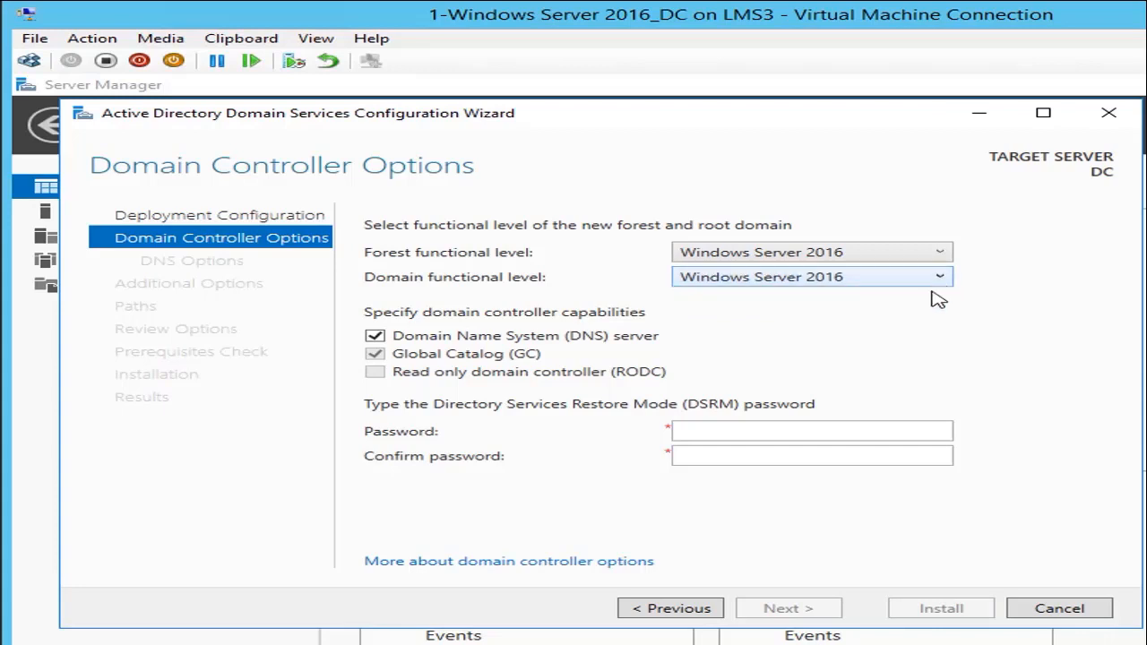
{"action": "left_click", "coordinate": [858, 430]}
{"action": "type", "text": "••••••••••"}
{"action": "key", "text": "Tab"}
{"action": "type", "text": "•••••"}
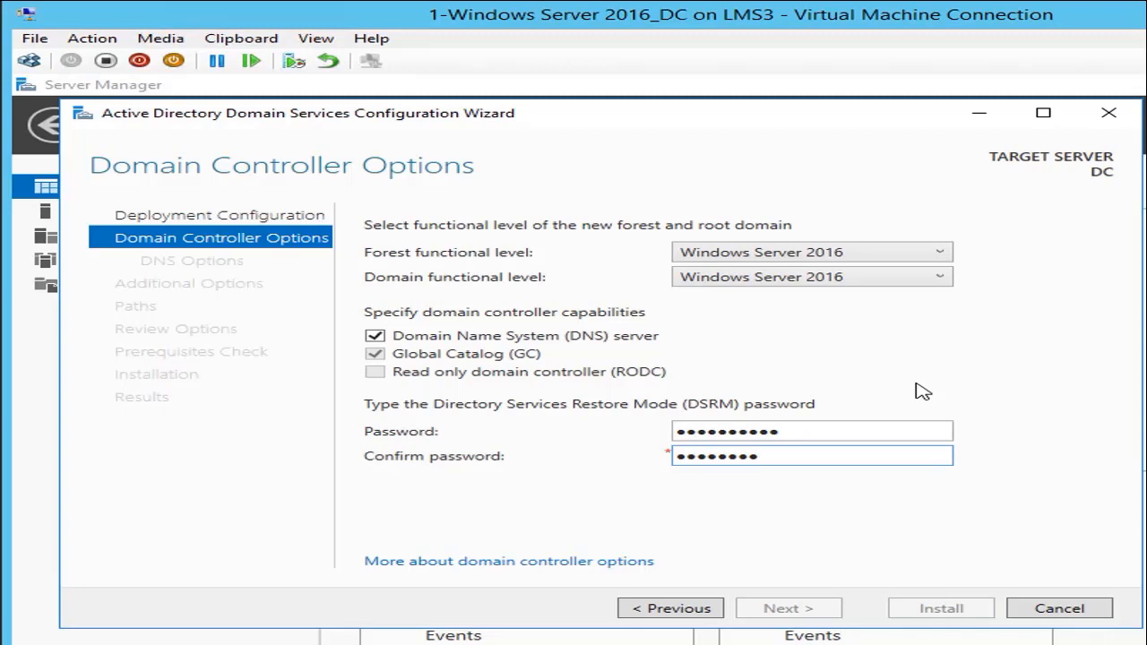
{"action": "type", "text": "••••••"}
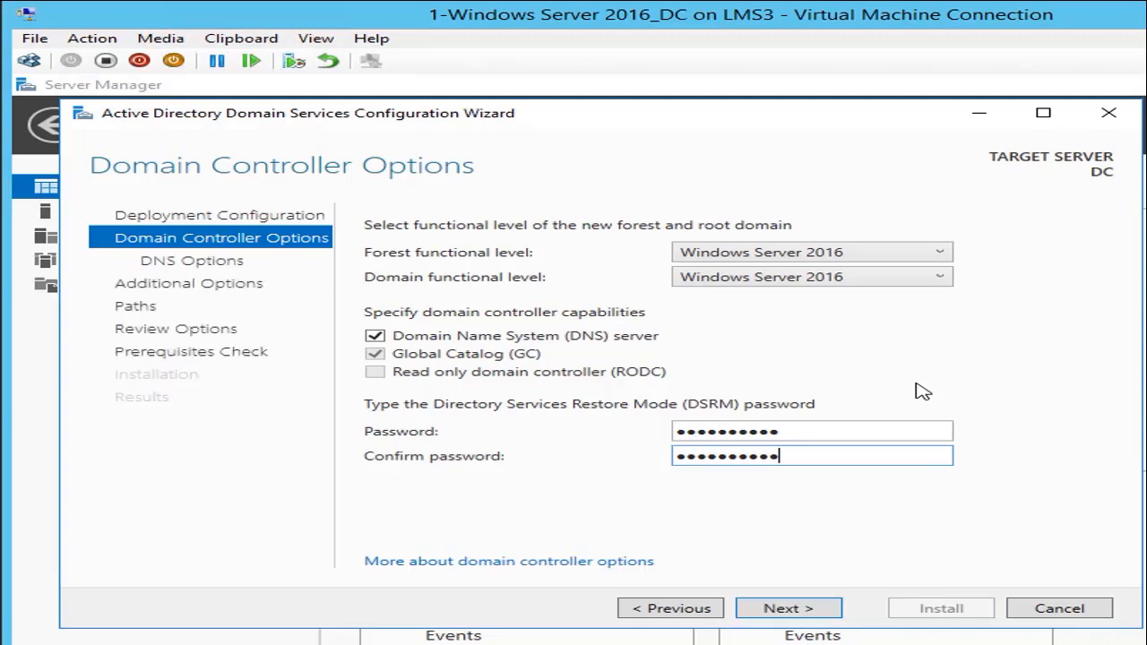
{"action": "left_click", "coordinate": [782, 609]}
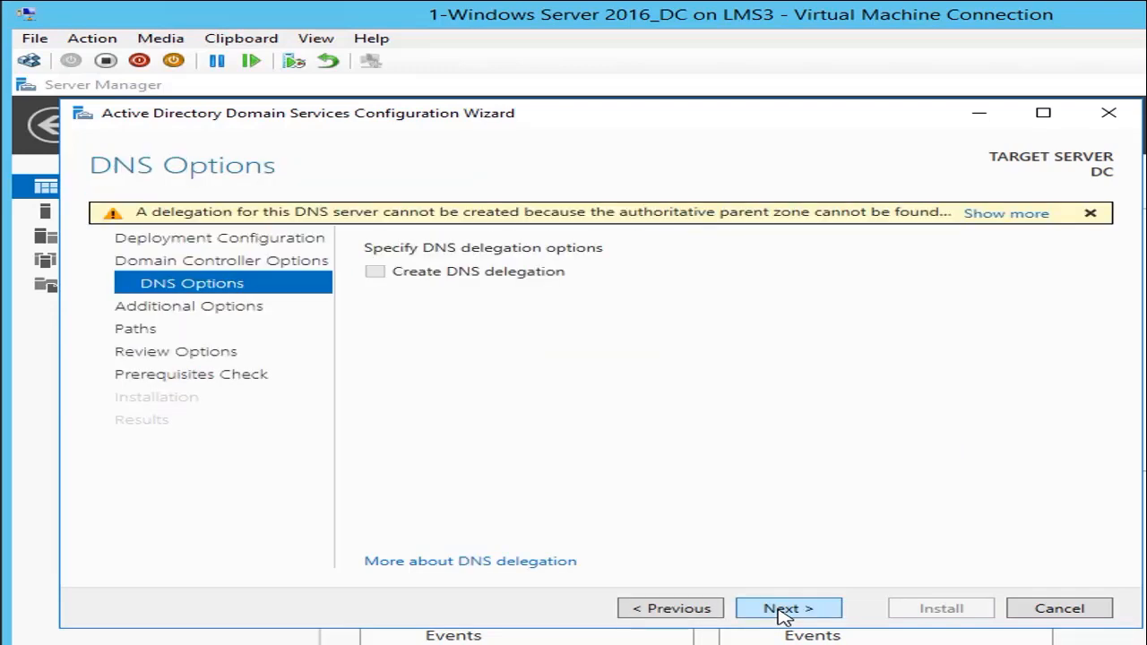
Accept the default DNS options, the NetBIOS domain name NY1, and the default database, log files and SYSVOL folders
{"action": "left_click", "coordinate": [782, 609]}
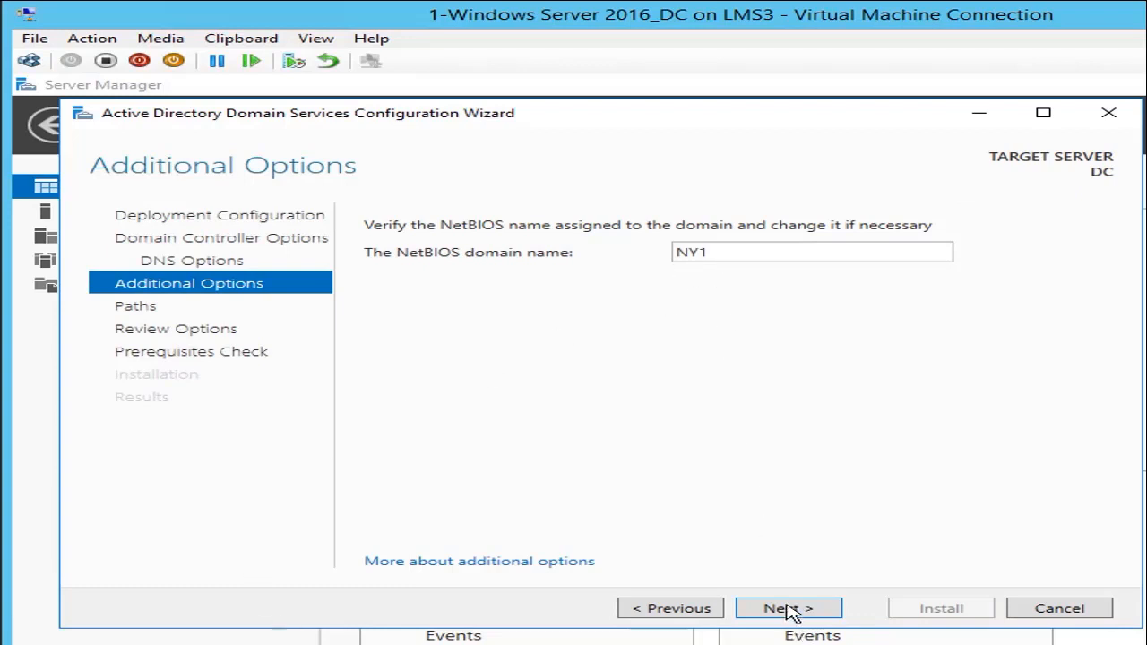
{"action": "left_click", "coordinate": [787, 611]}
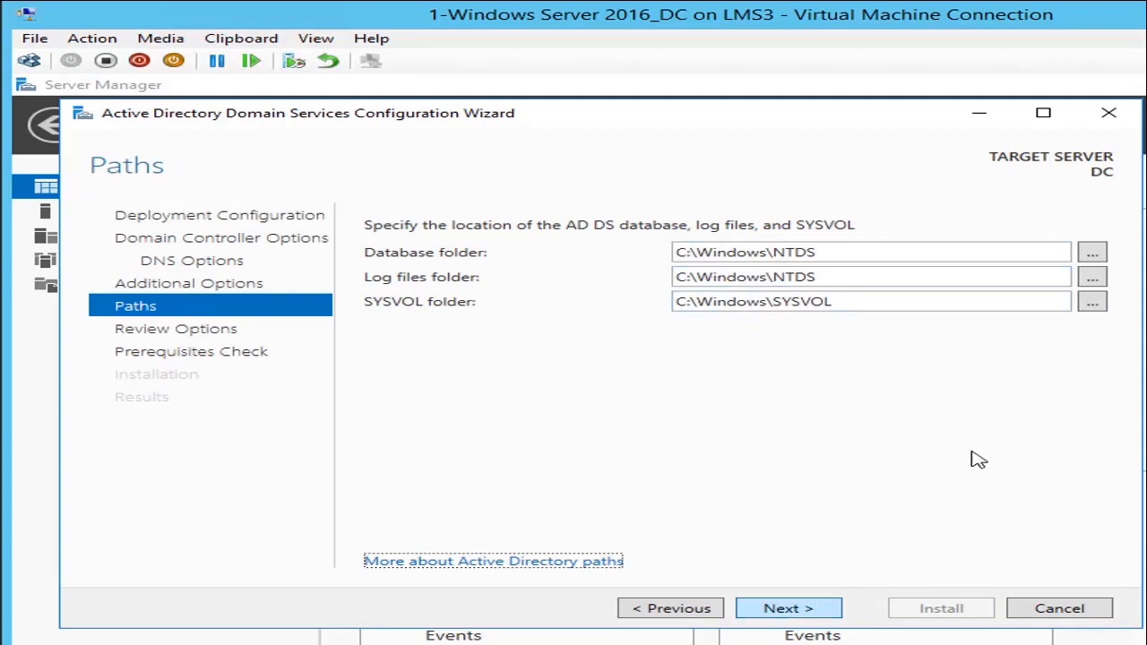
{"action": "left_click", "coordinate": [1097, 254]}
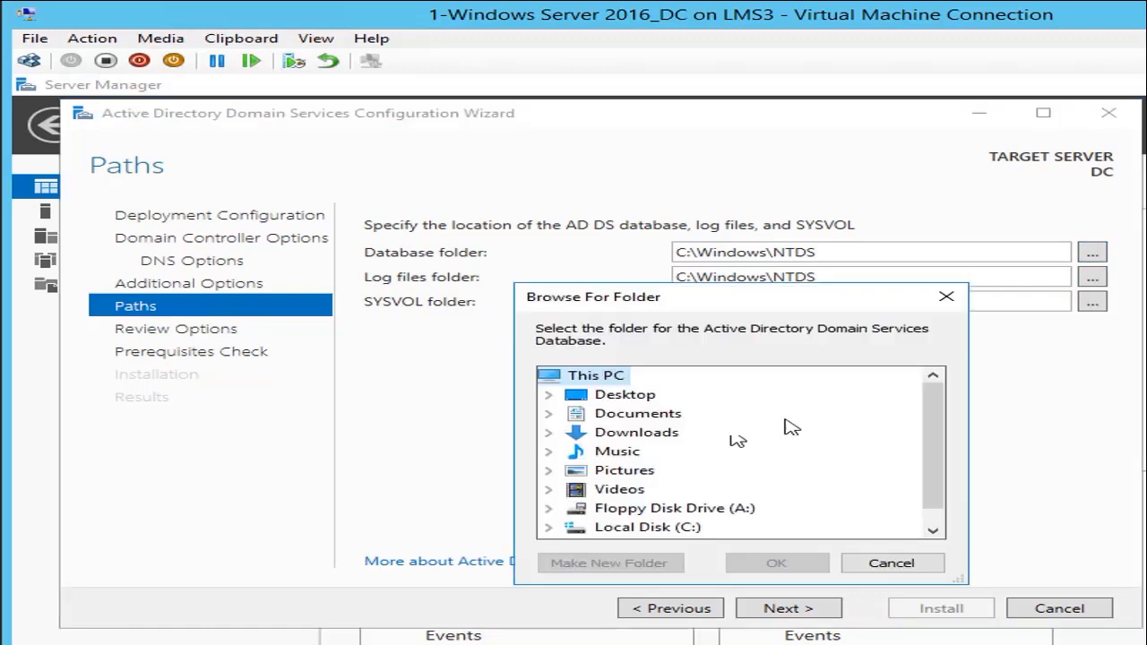
{"action": "left_click", "coordinate": [903, 564]}
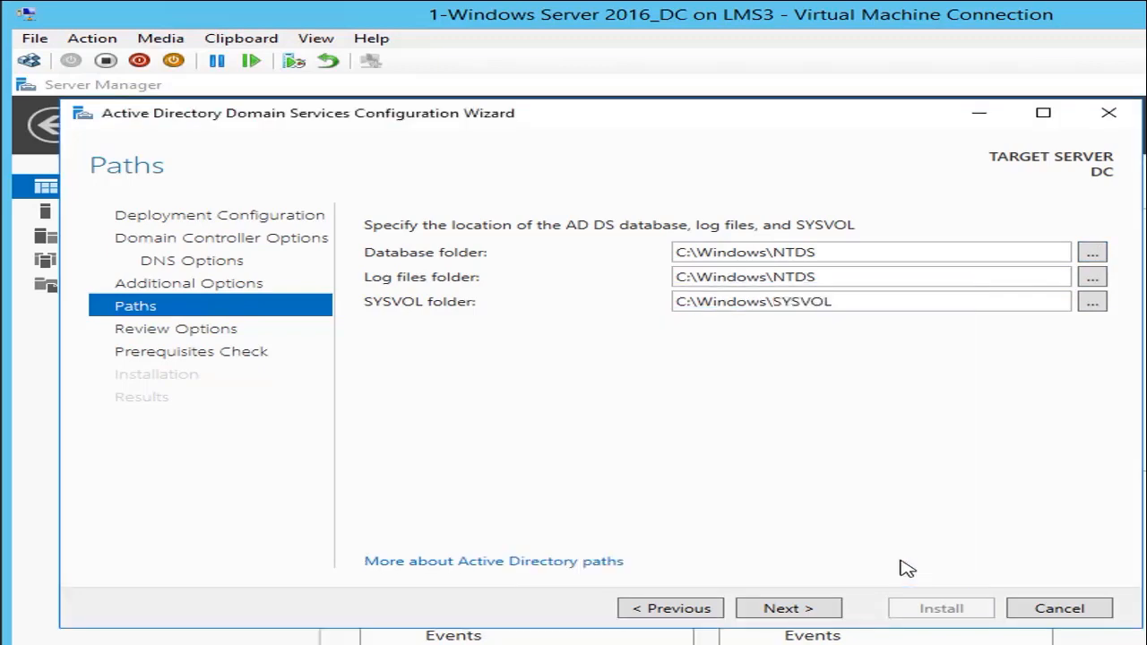
{"action": "left_click", "coordinate": [788, 609]}
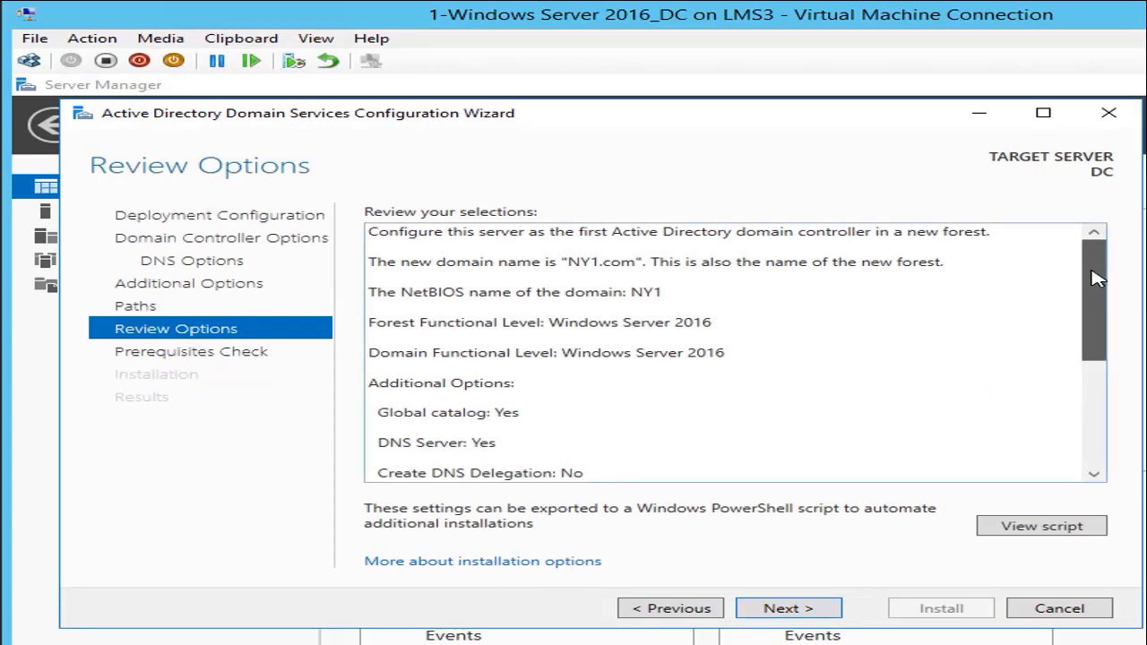
Review the domain controller configuration selections, run the prerequisites check and read through its results
{"action": "scroll", "coordinate": [1075, 339], "scroll_direction": "down", "scroll_amount": 2}
{"action": "scroll", "coordinate": [1071, 358], "scroll_direction": "down", "scroll_amount": 3}
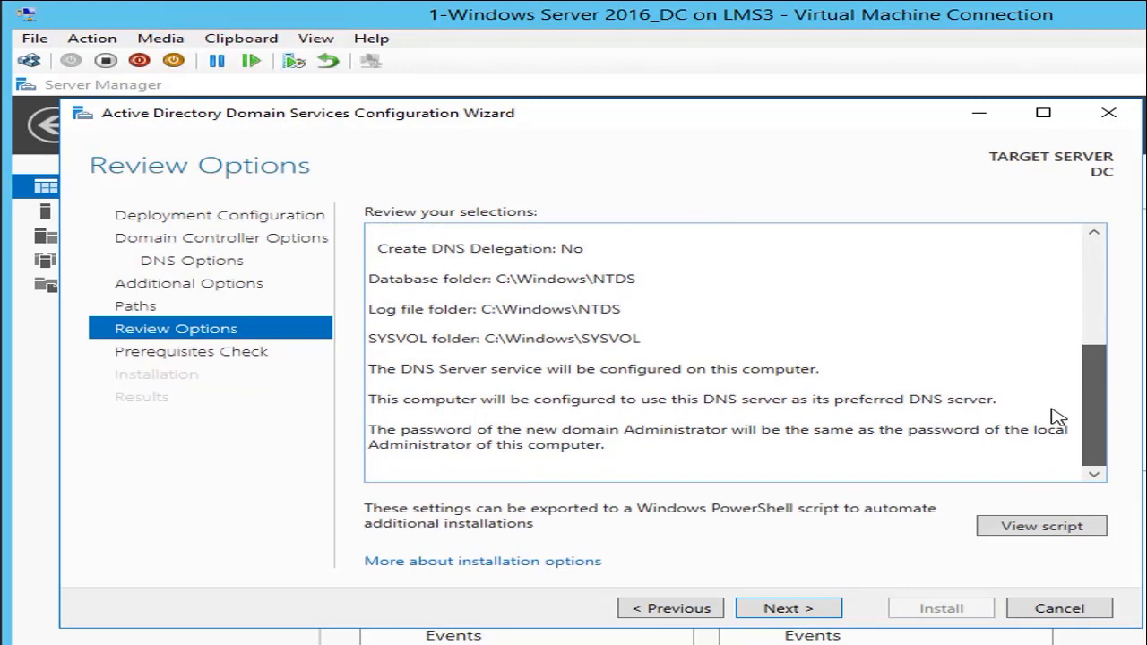
{"action": "left_click_drag", "start_coordinate": [1094, 423], "coordinate": [1119, 281]}
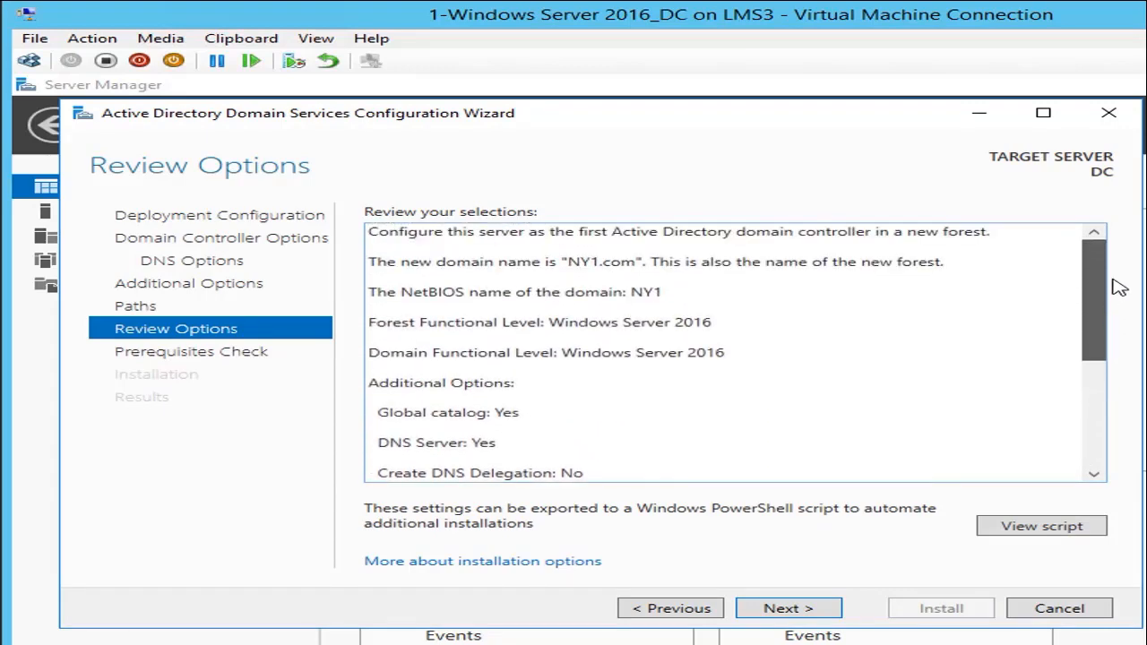
{"action": "left_click", "coordinate": [788, 608]}
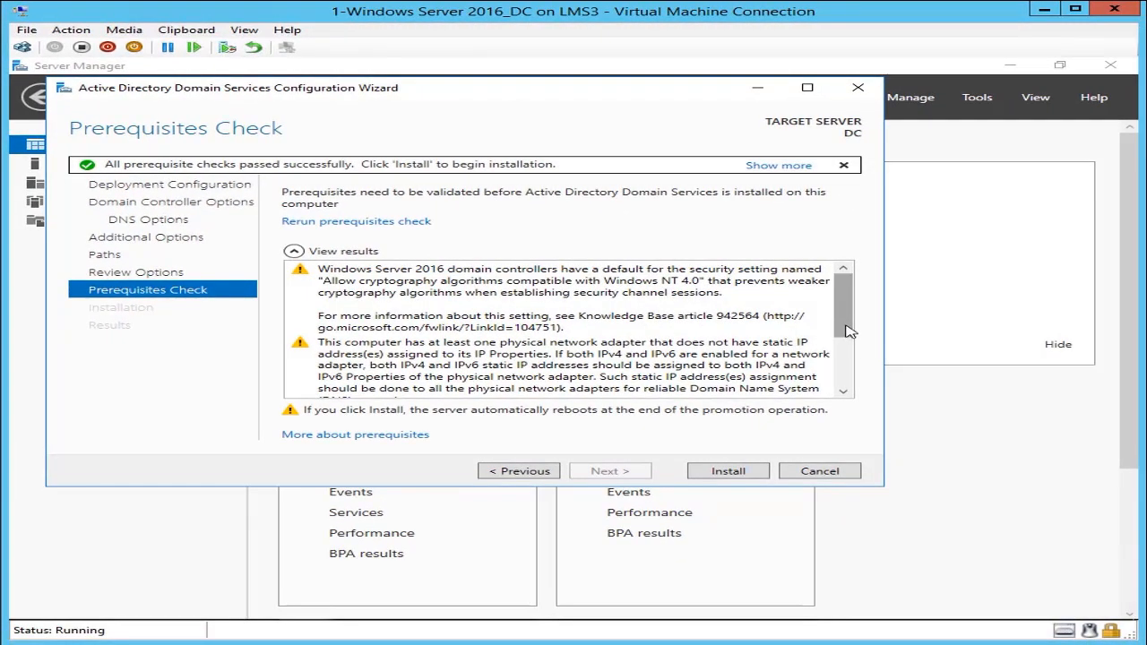
{"action": "scroll", "coordinate": [847, 391], "scroll_direction": "down", "scroll_amount": 3}
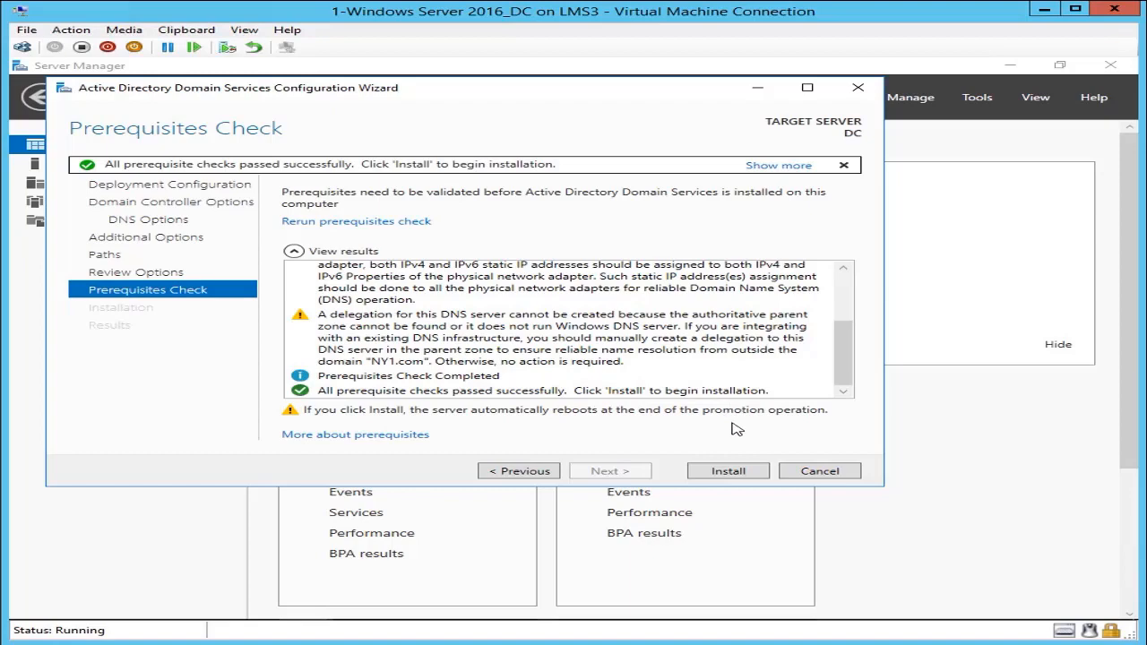
Install the domain controller configuration, let the server reboot, and sign in as NY1\Administrator with the account password
{"action": "left_click", "coordinate": [728, 472]}
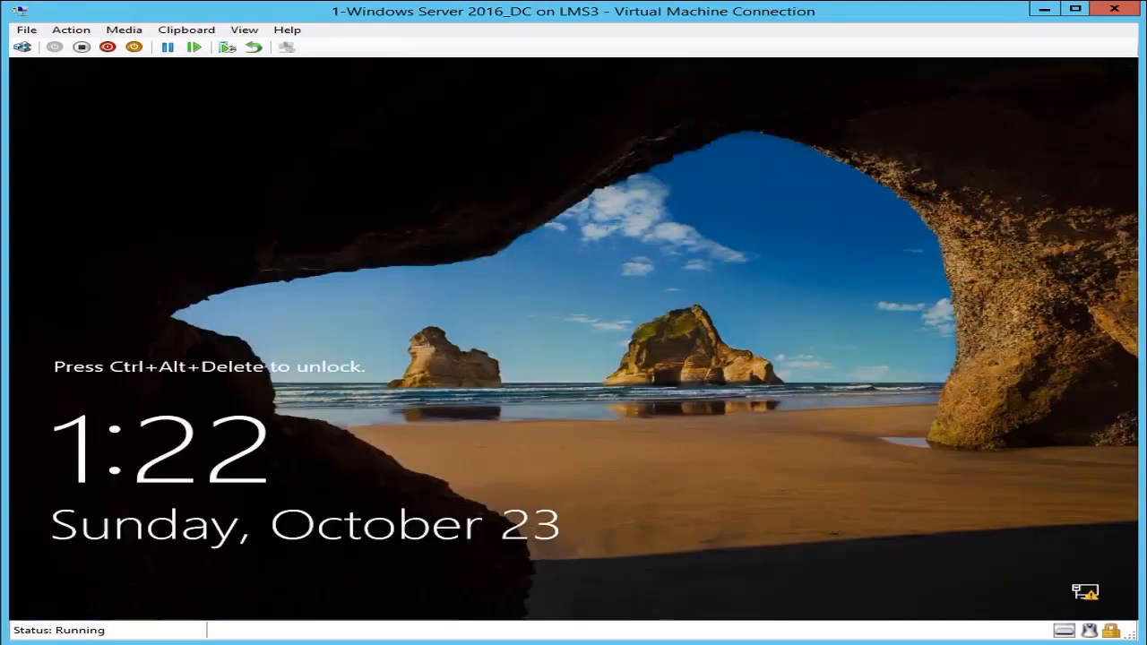
{"action": "key", "text": "ctrl+alt+End"}
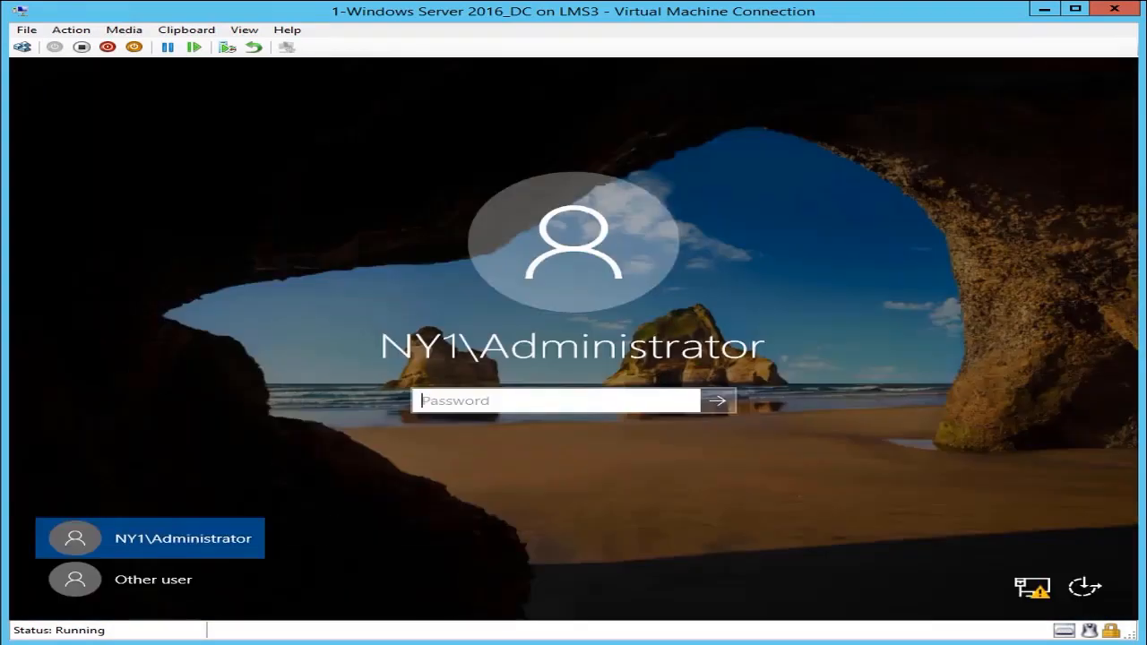
{"action": "type", "text": "••••••••••"}
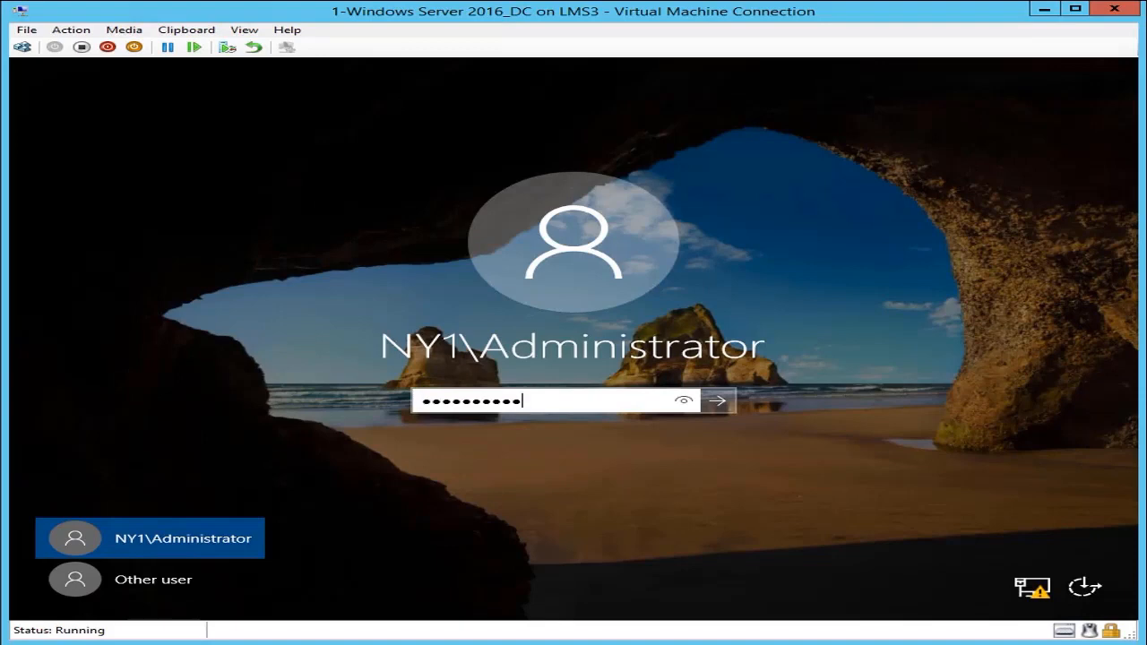
{"action": "left_click", "coordinate": [720, 401]}
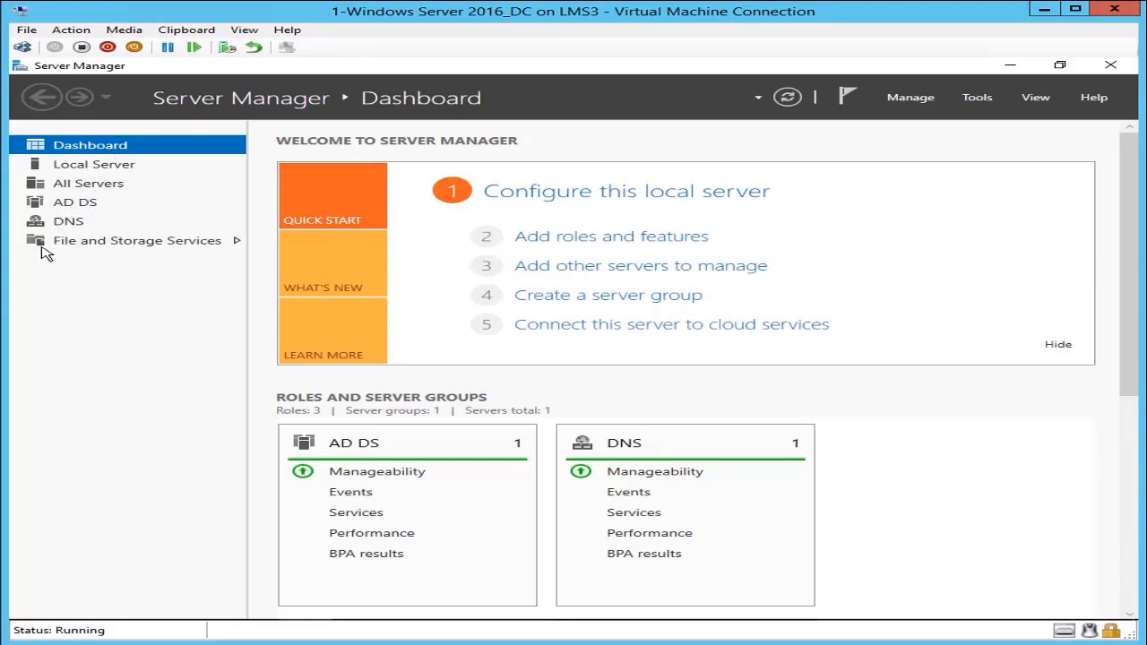
In the local server's Ethernet IPv4 properties, set the preferred DNS server to 192.168.1.200 and the alternate to 192.168.1.1, and close Network Connections
{"action": "left_click", "coordinate": [93, 168]}
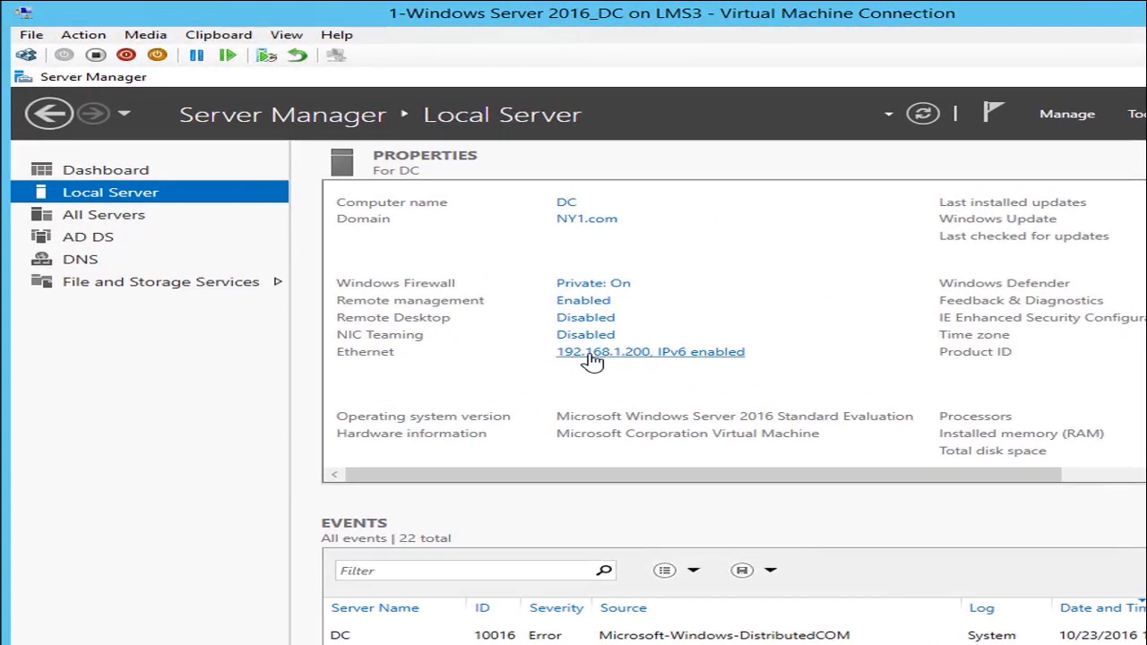
{"action": "left_click", "coordinate": [598, 355]}
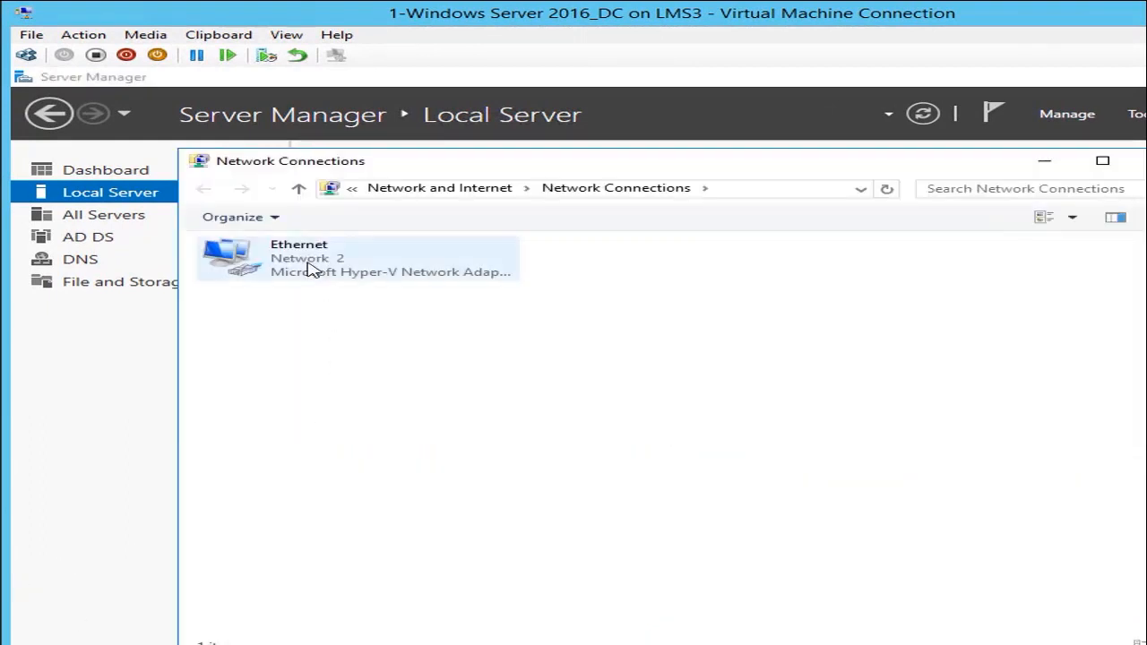
{"action": "left_click", "coordinate": [311, 268]}
{"action": "right_click", "coordinate": [311, 269]}
{"action": "left_click", "coordinate": [385, 430]}
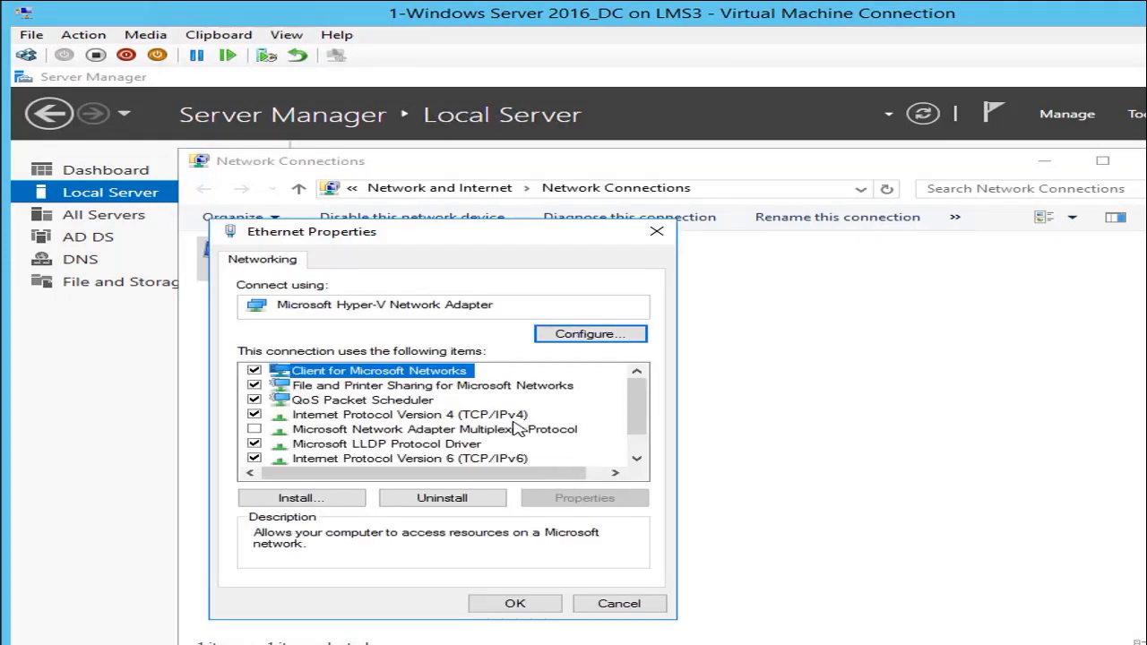
{"action": "left_click", "coordinate": [517, 418]}
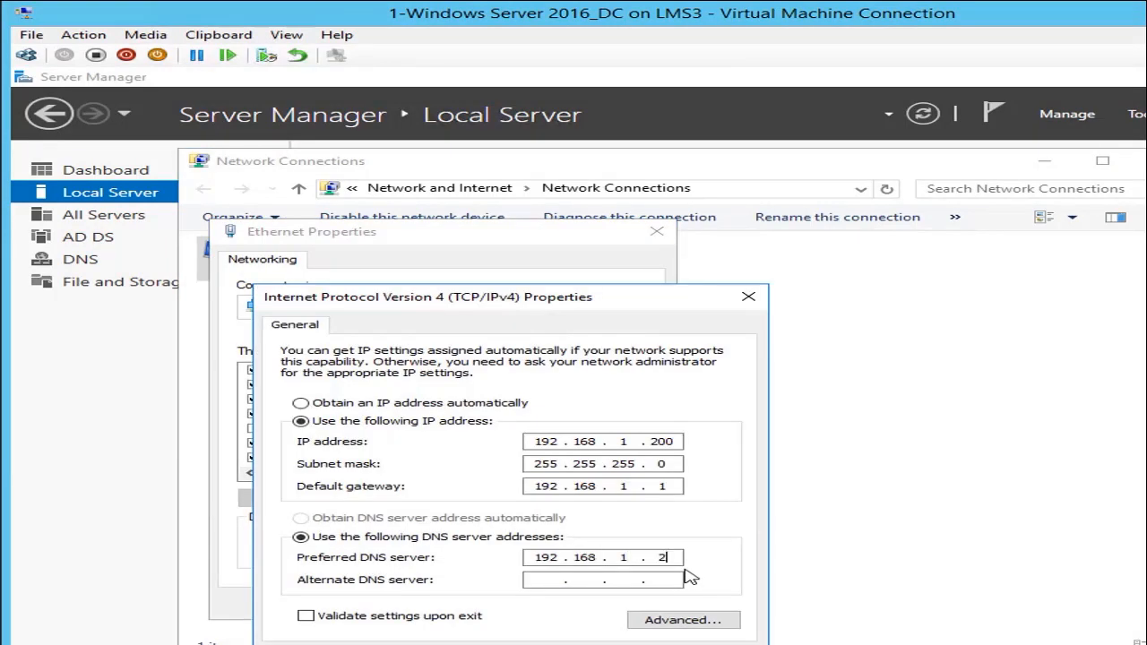
{"action": "type", "text": "00192168"}
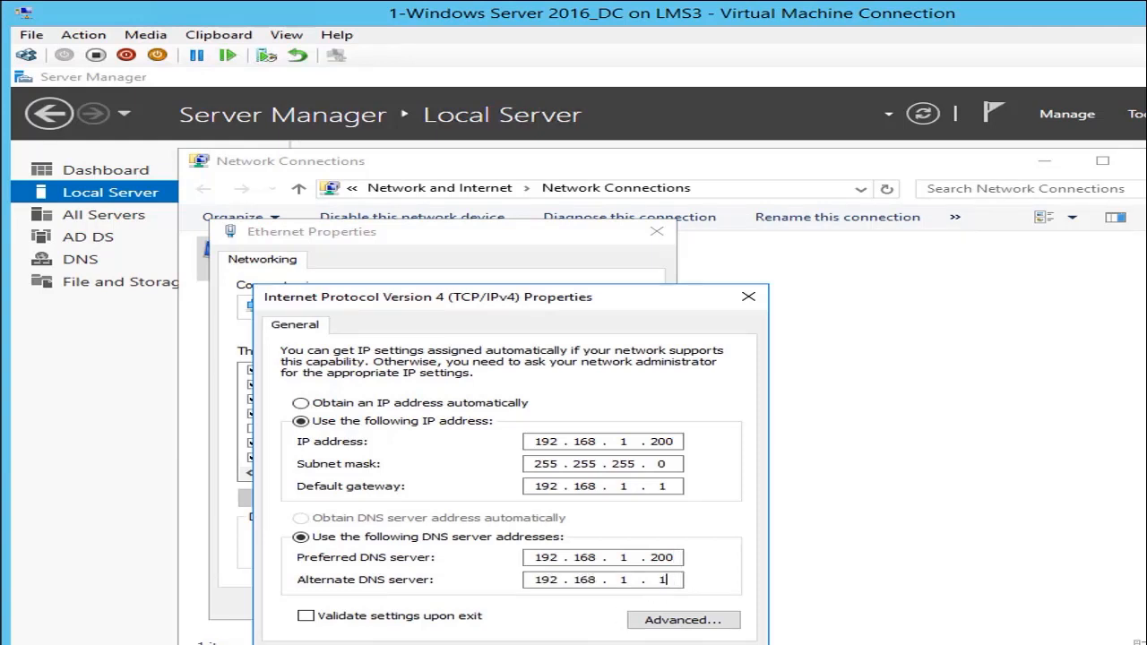
{"action": "key", "text": "Return"}
{"action": "left_click", "coordinate": [512, 605]}
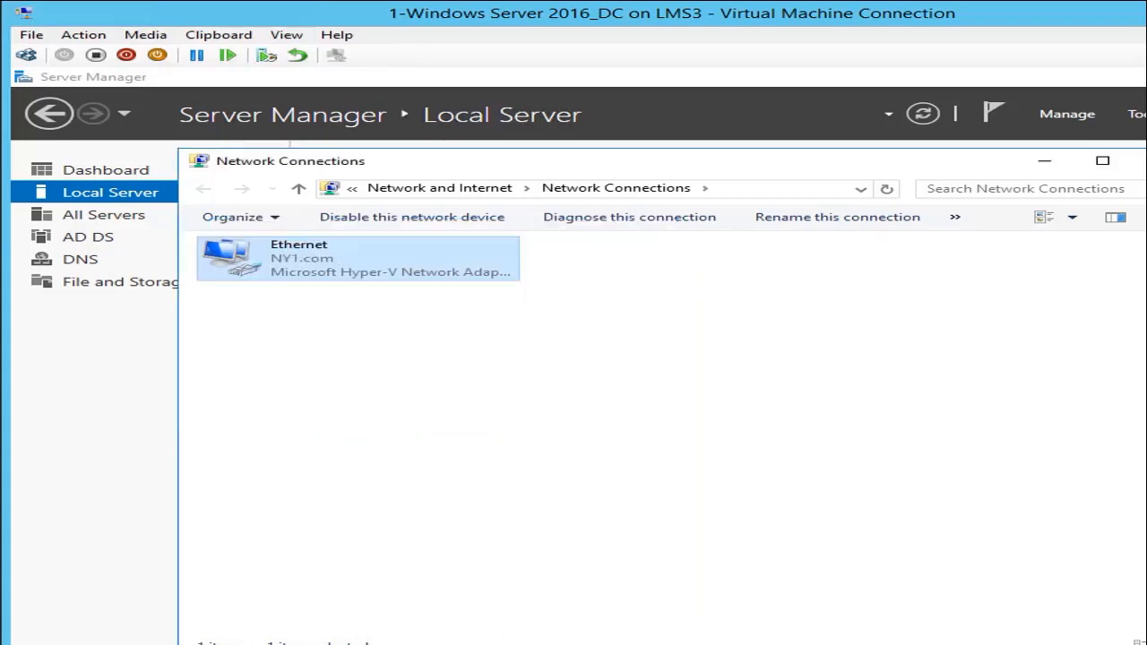
{"action": "left_click", "coordinate": [1141, 162]}
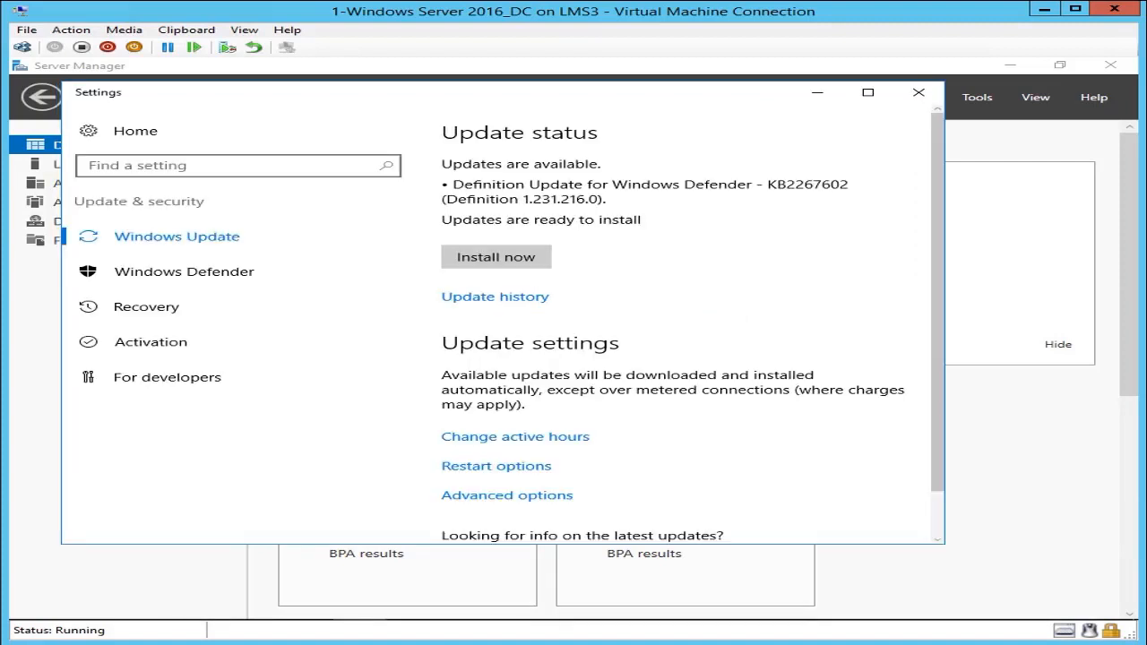
Start installing the available Windows Defender definition update KB2267602 through Windows Update
{"action": "left_click", "coordinate": [508, 257]}
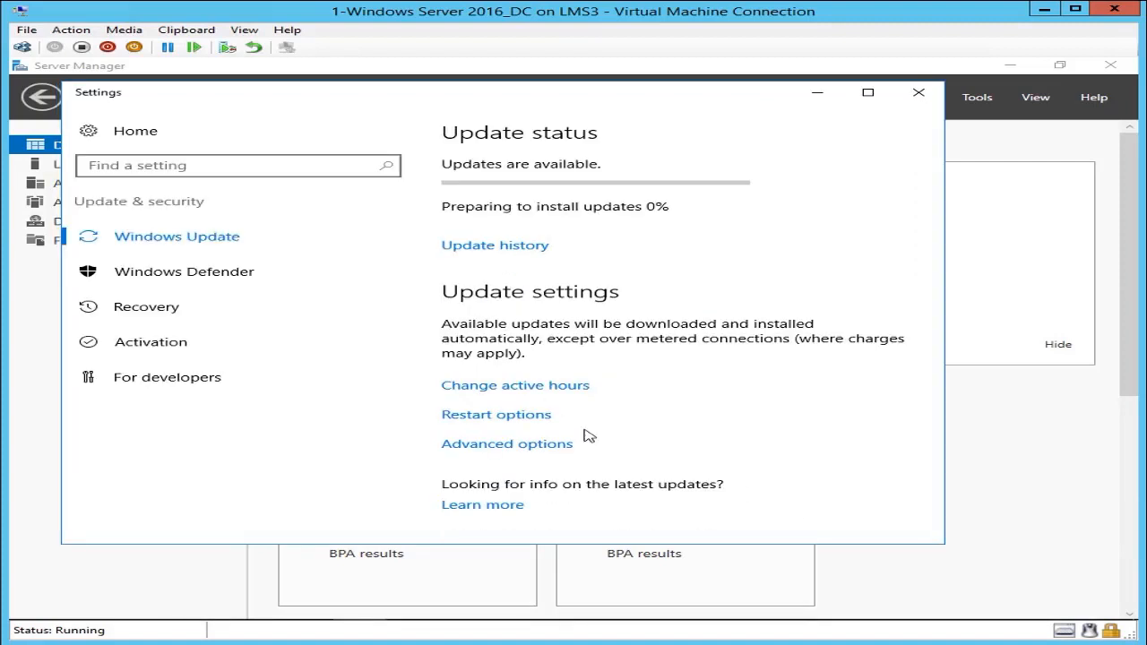